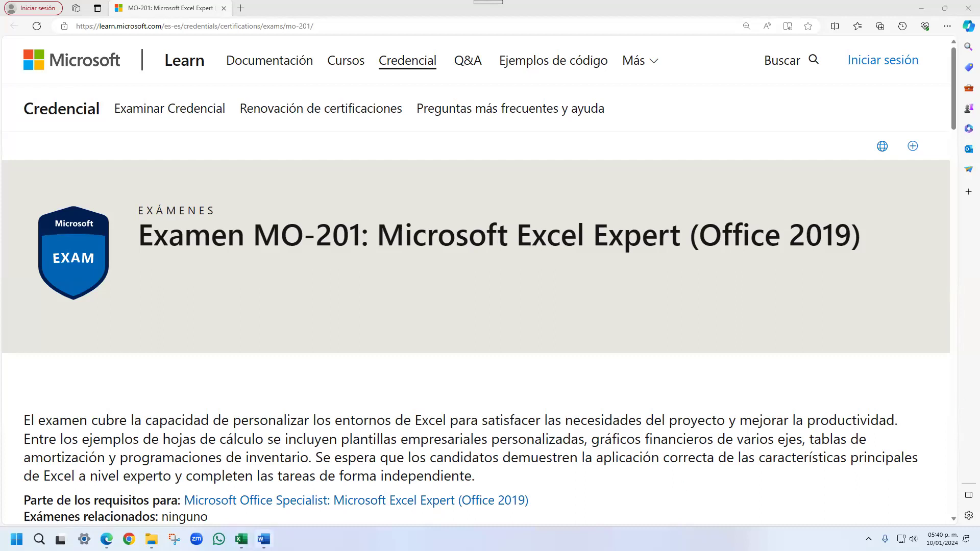
- Switch to the Word document Excel Expert.docx, open its "Crear un gráfico dinámico" support article link and dismiss the Microsoft 365 trial offer
click(263, 539)
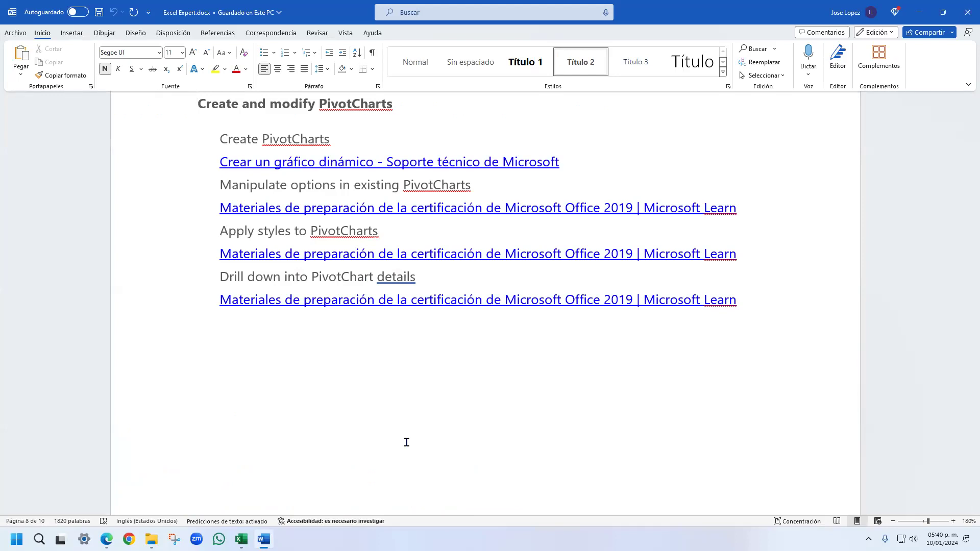
ctrl+click(326, 162)
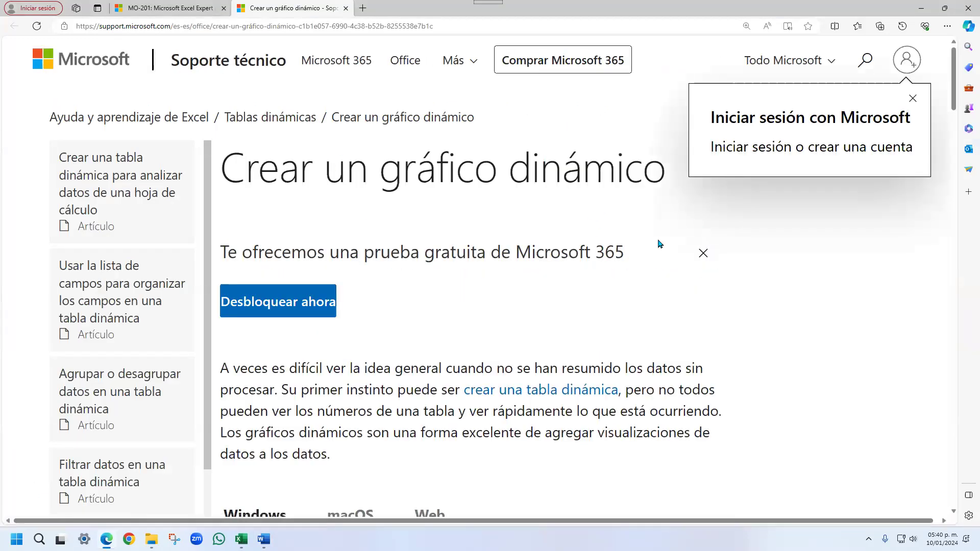
click(703, 254)
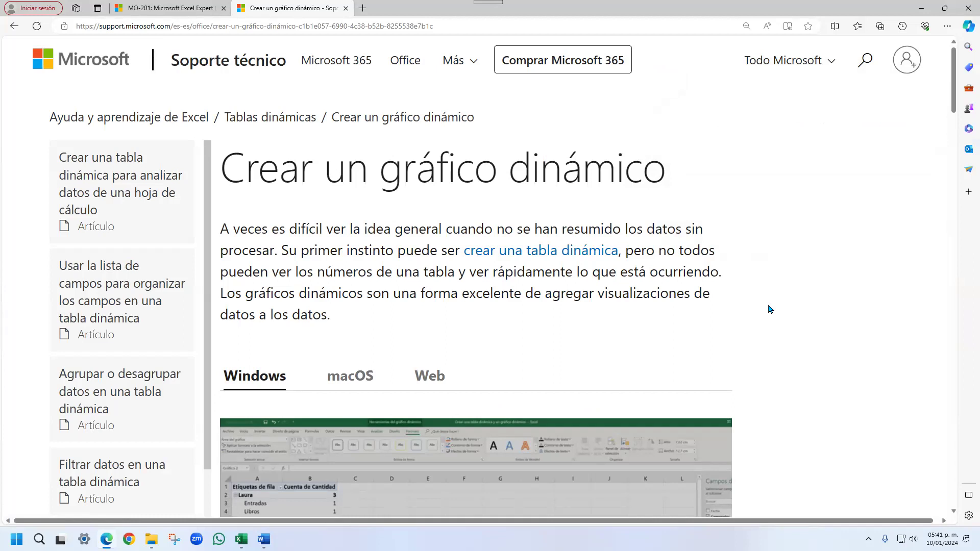
- Read through the article's instructions for creating a PivotChart, its household expenses example, and creating a chart from a PivotTable
scroll(755, 271, down, 3)
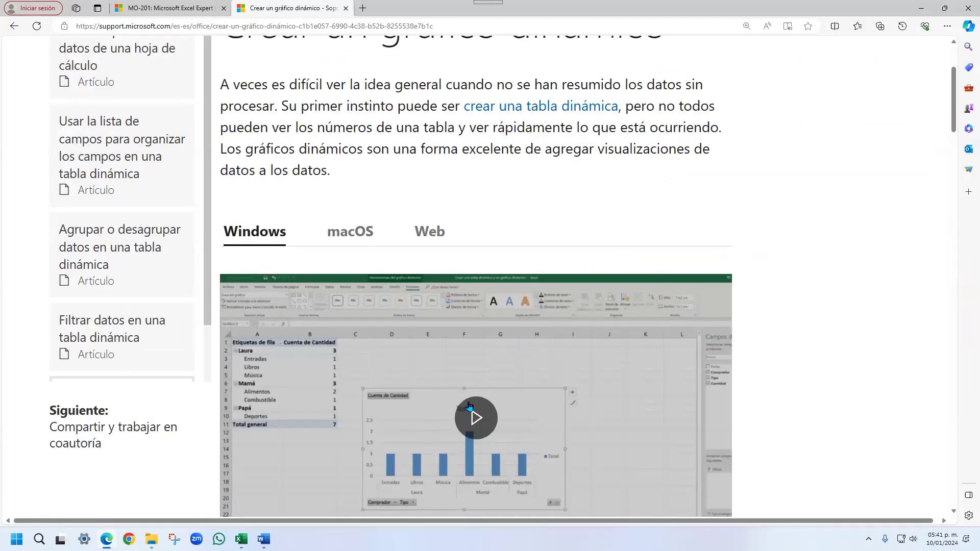
scroll(557, 357, down, 3)
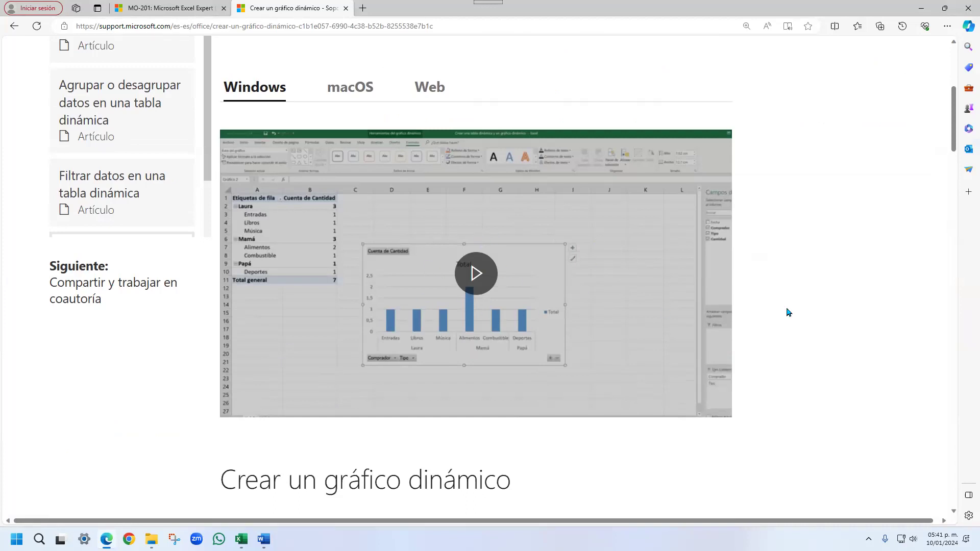
scroll(807, 294, down, 4)
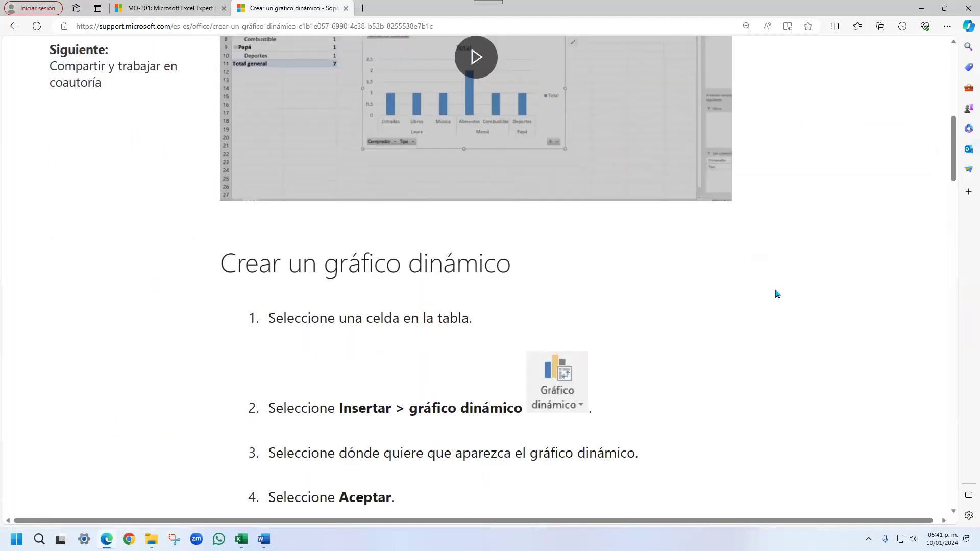
scroll(776, 294, down, 3)
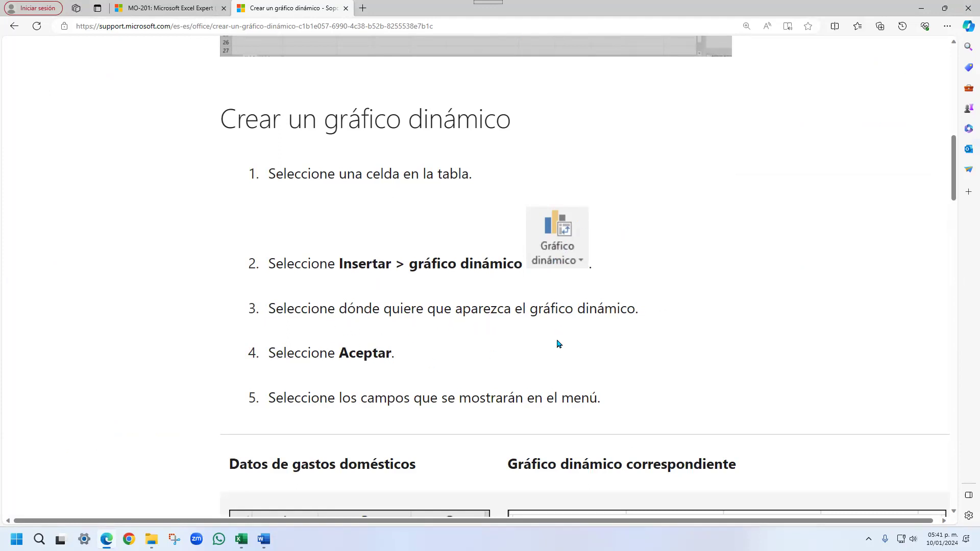
scroll(457, 343, down, 1)
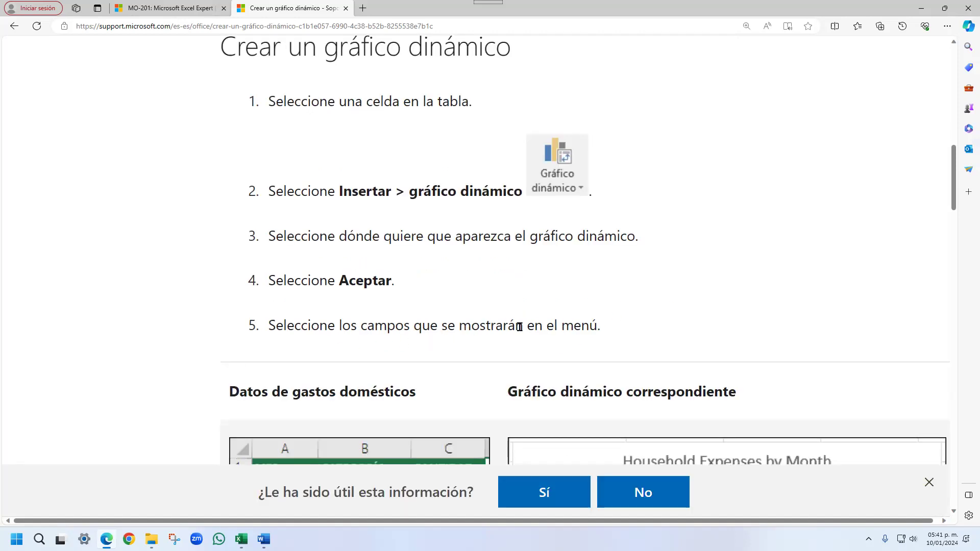
scroll(638, 312, down, 3)
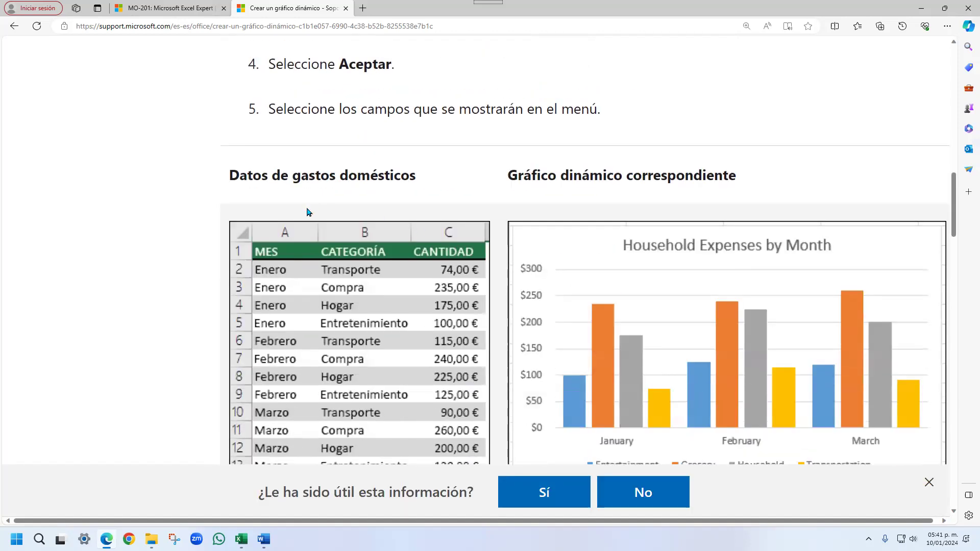
scroll(409, 171, down, 2)
scroll(431, 190, up, 2)
scroll(695, 177, down, 4)
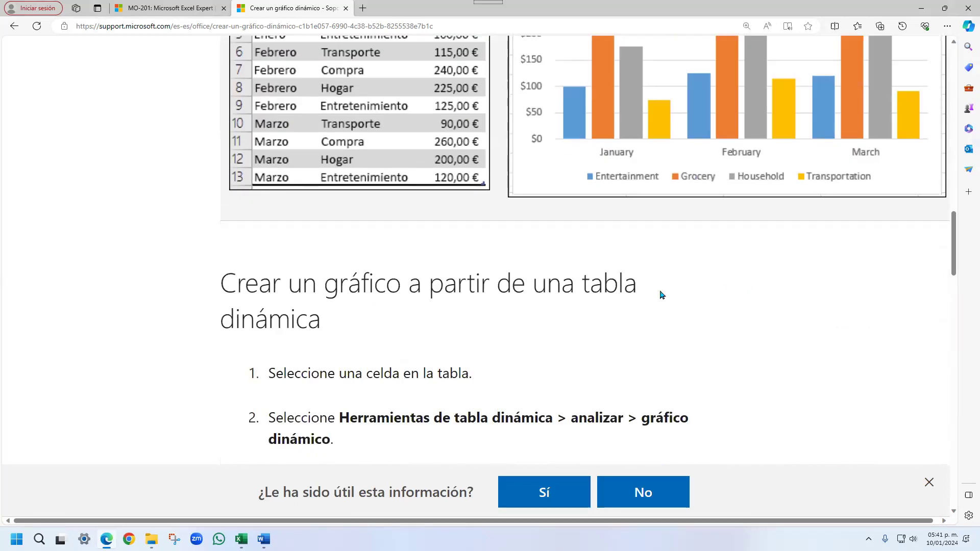
scroll(733, 292, down, 2)
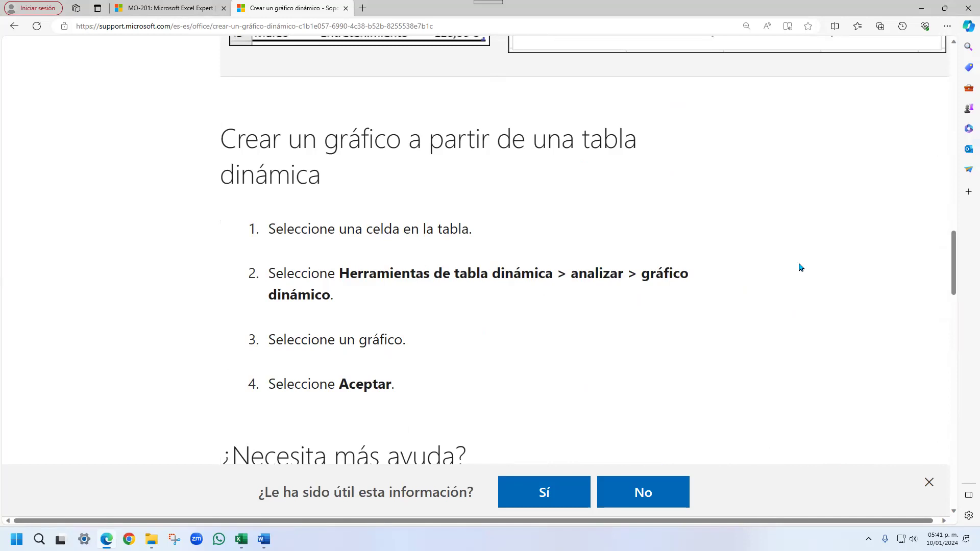
scroll(801, 267, down, 3)
scroll(808, 295, down, 3)
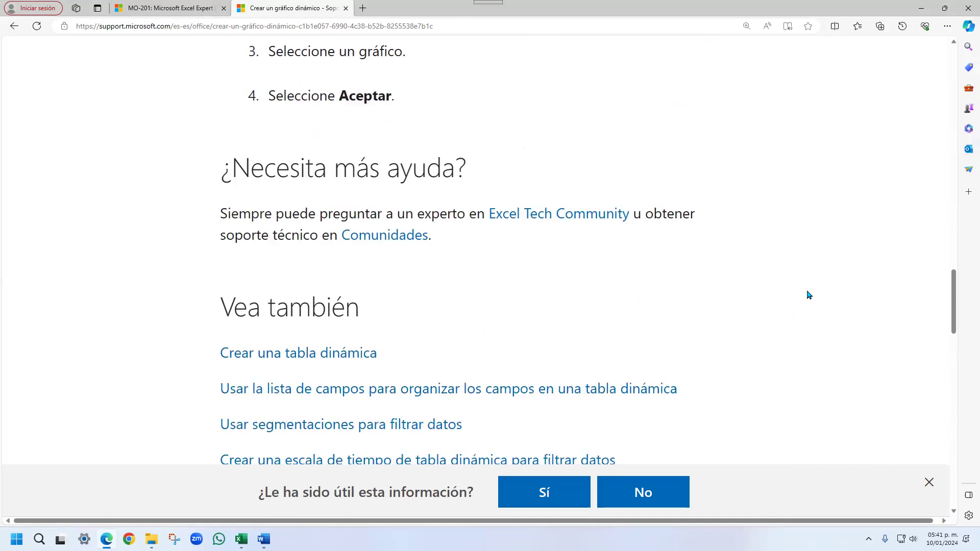
scroll(809, 295, down, 3)
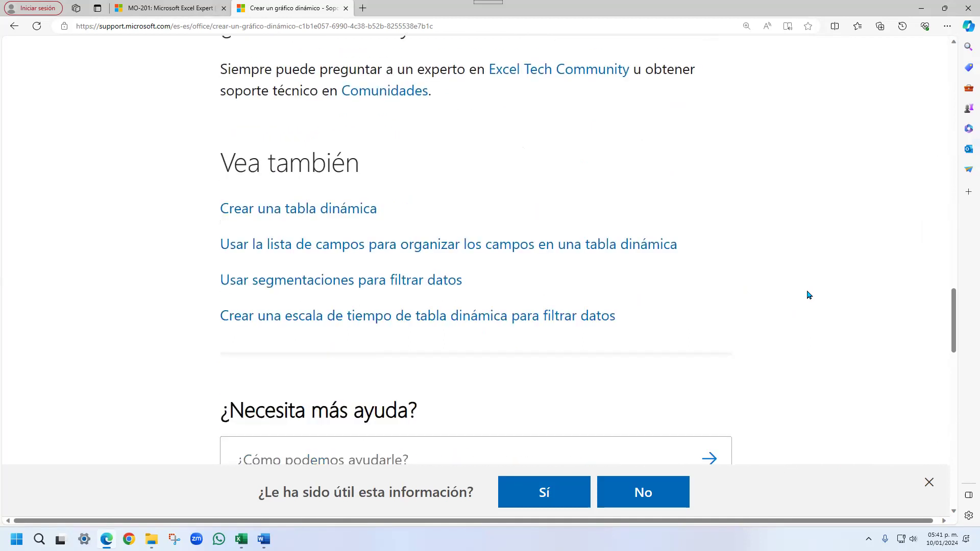
scroll(808, 295, up, 15)
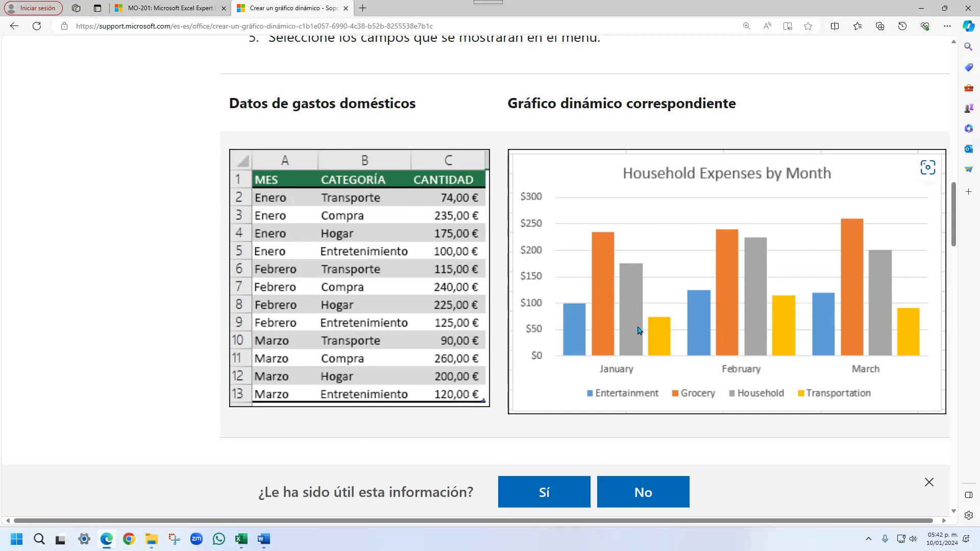
- Switch to the Excel workbook Crear Gráfico Dinámico.xlsx and insert a PivotChart from Tabla1, located at cell E3 of the existing sheet Hoja1
click(241, 540)
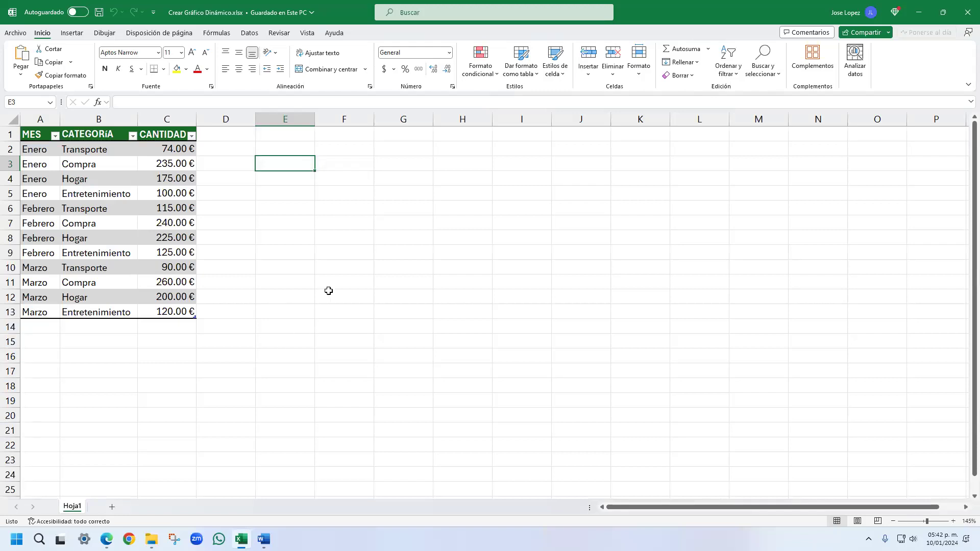
click(44, 151)
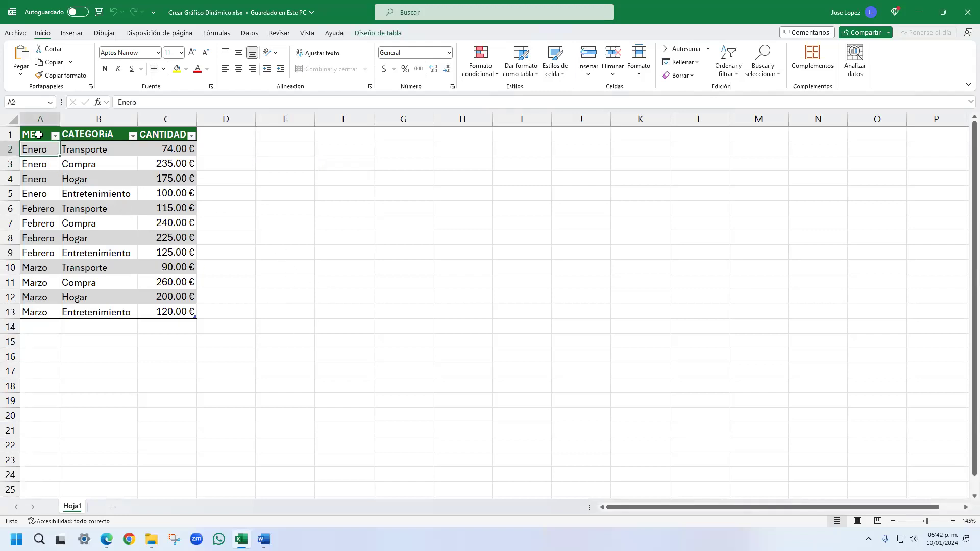
click(42, 137)
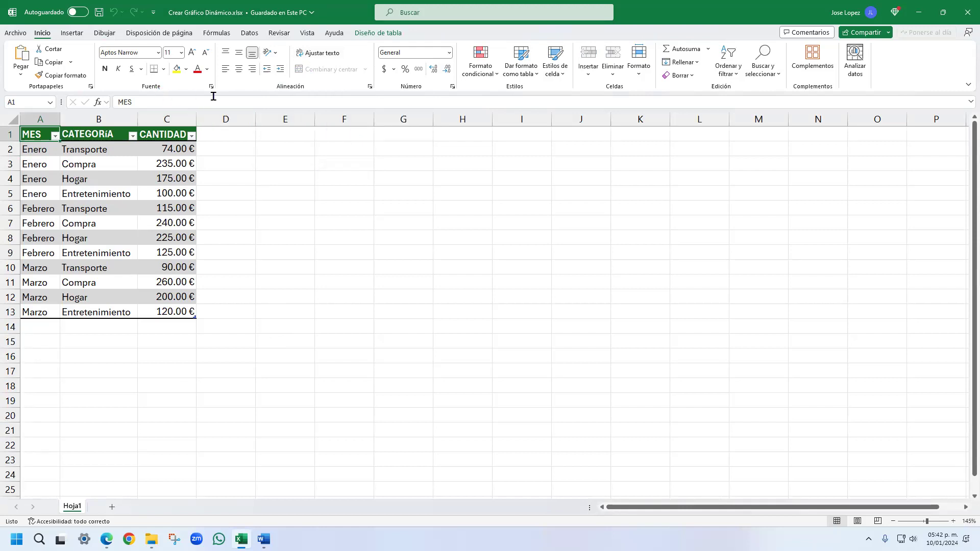
click(73, 35)
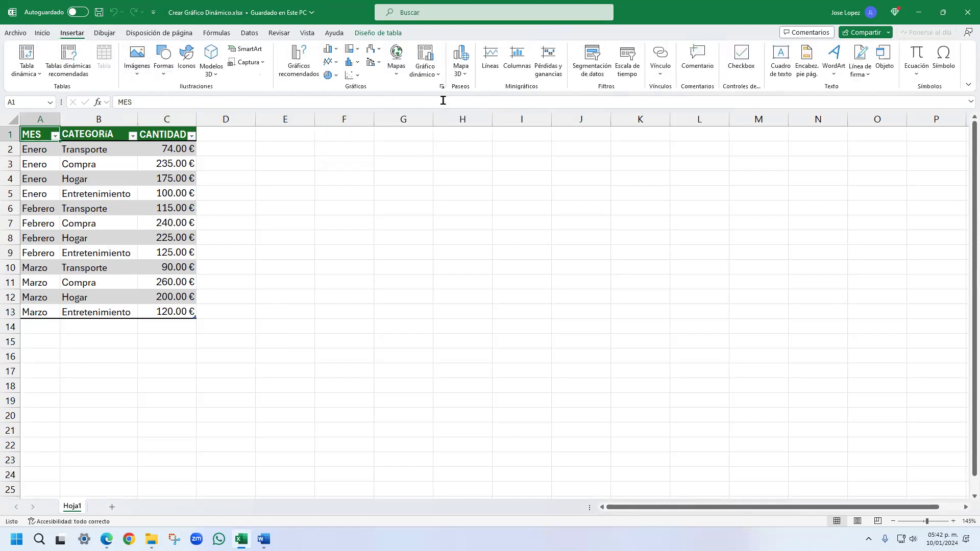
click(426, 74)
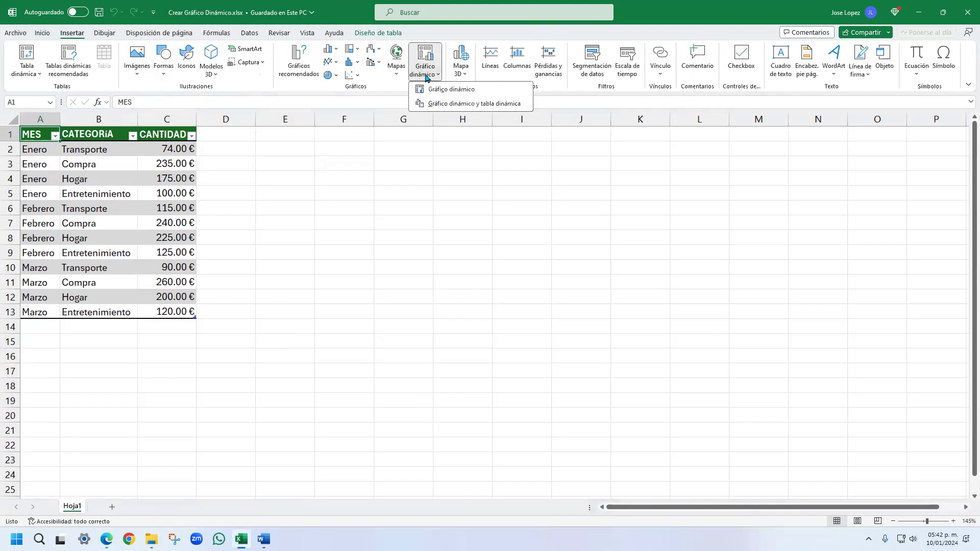
click(458, 91)
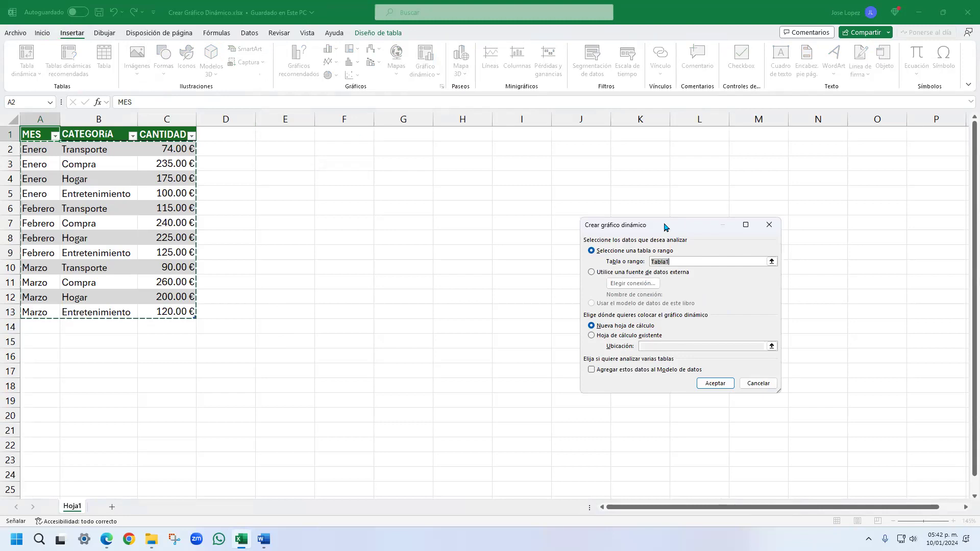
drag(677, 226, 454, 226)
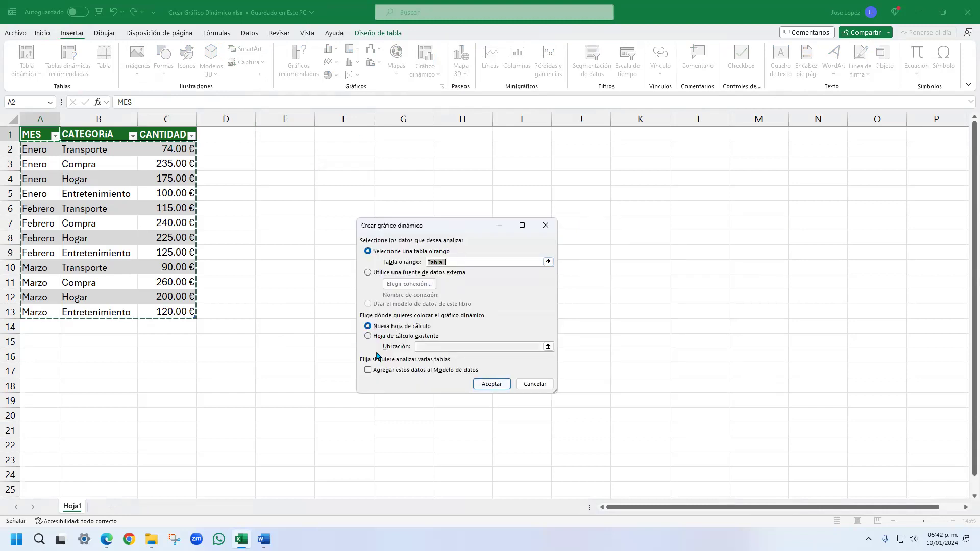
click(369, 336)
click(447, 346)
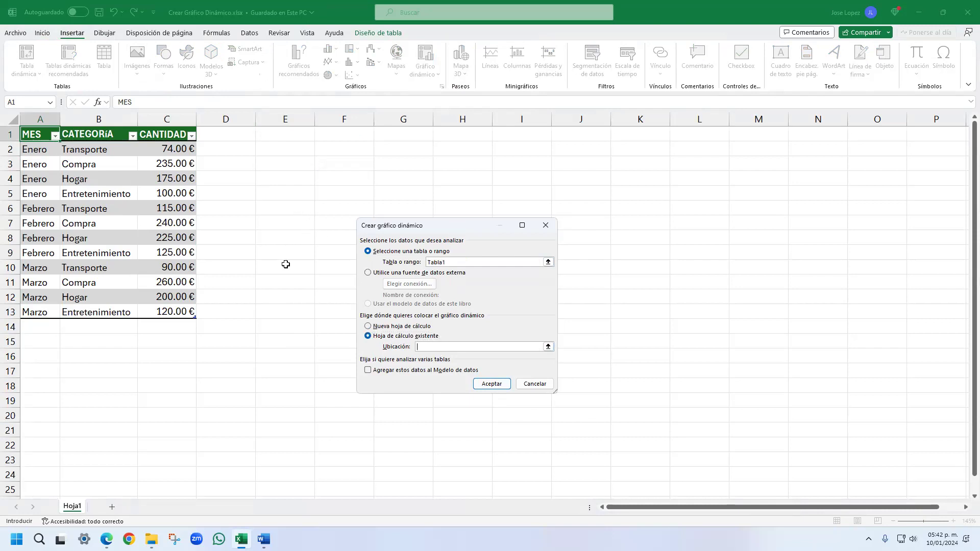
click(288, 168)
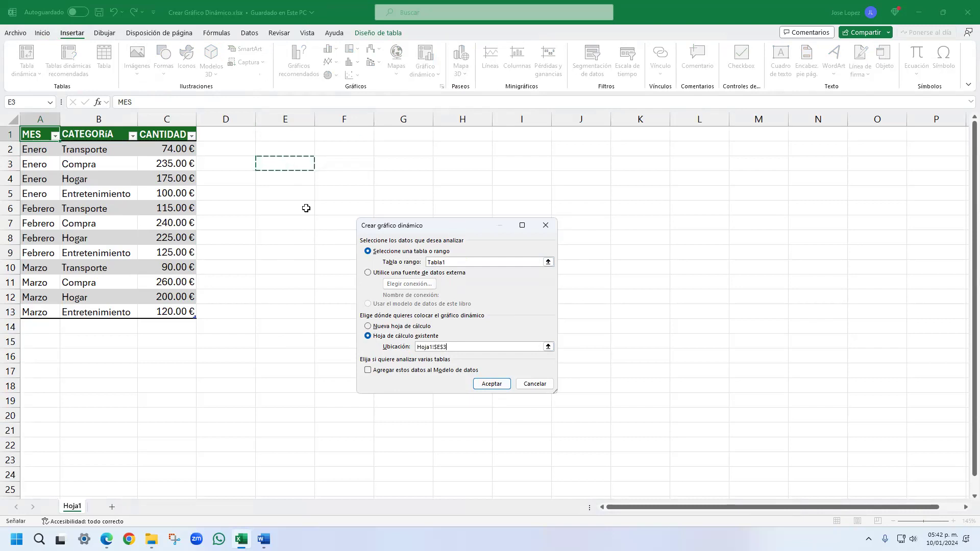
click(491, 384)
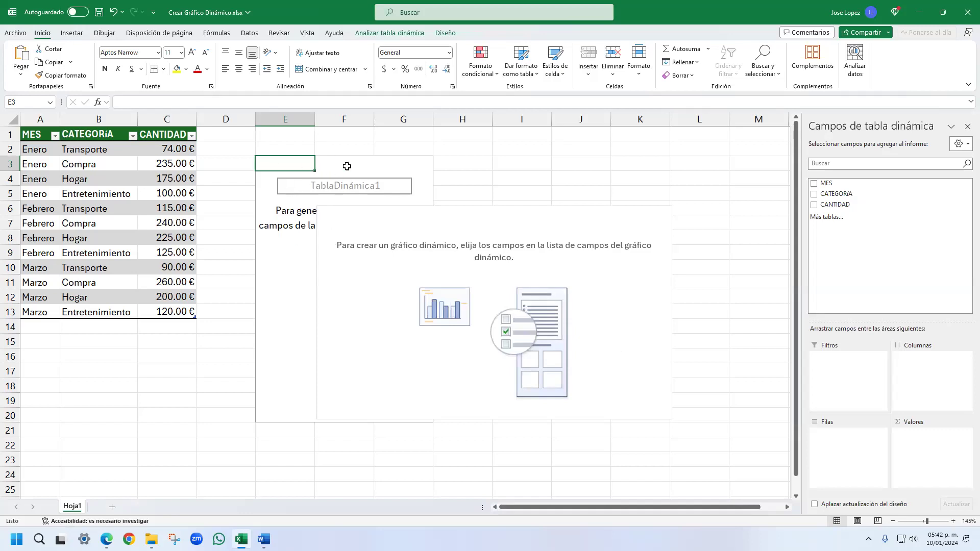
- Move the empty PivotChart beside the PivotTable placeholder, narrow column D, and leave the chart selected
drag(338, 209, 453, 170)
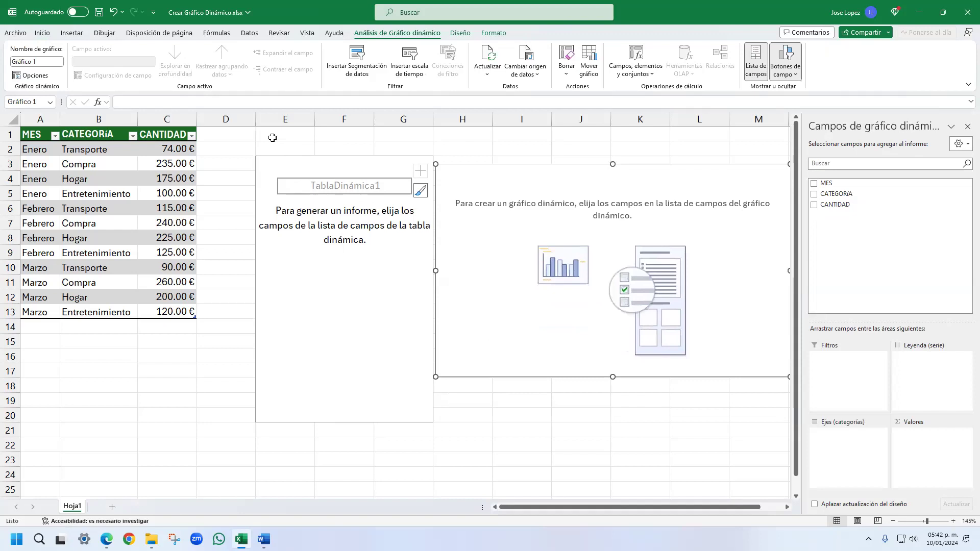
drag(256, 120, 224, 127)
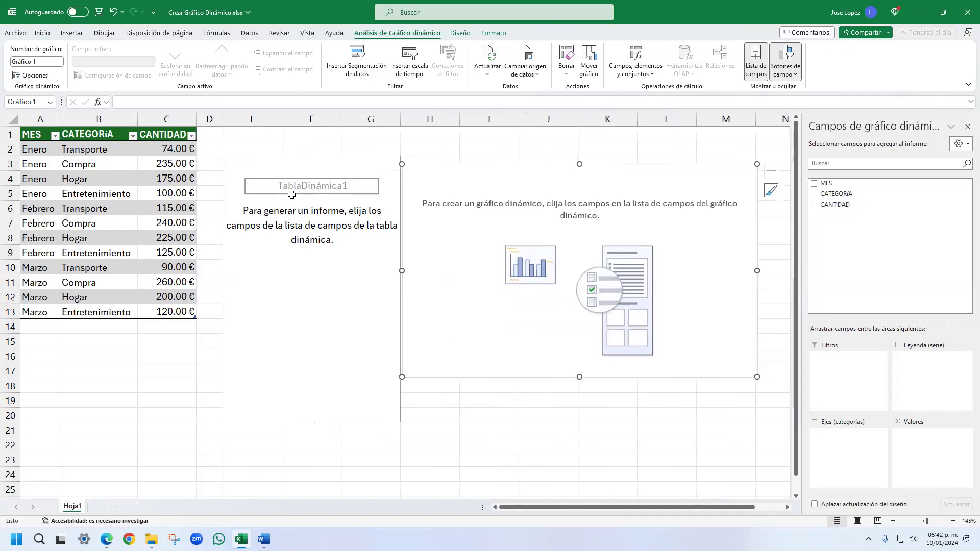
drag(237, 163, 359, 412)
drag(458, 170, 461, 174)
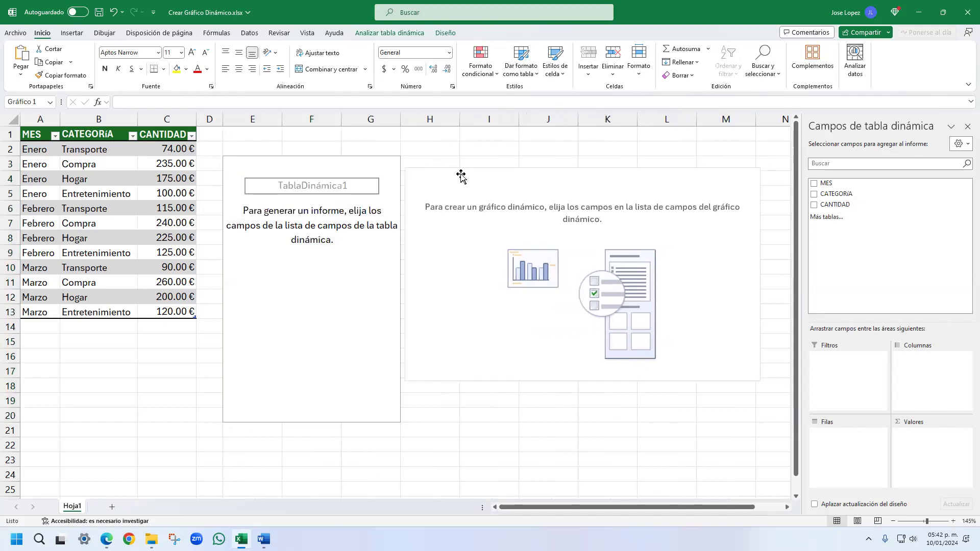
click(461, 175)
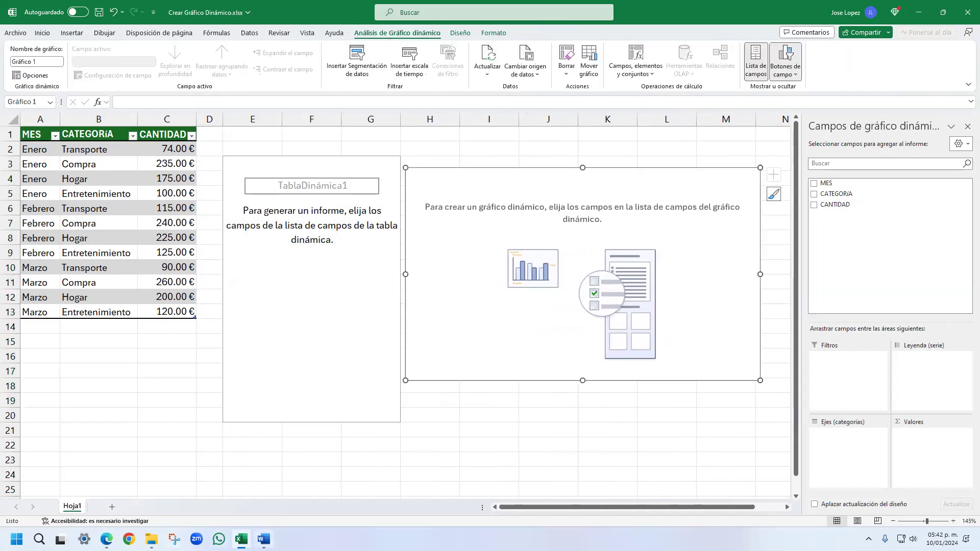
- Assign MES to the chart's axis, CANTIDAD to the values and CATEGORIA to the legend, matching the article's example, and move the chart below the PivotTable
click(106, 539)
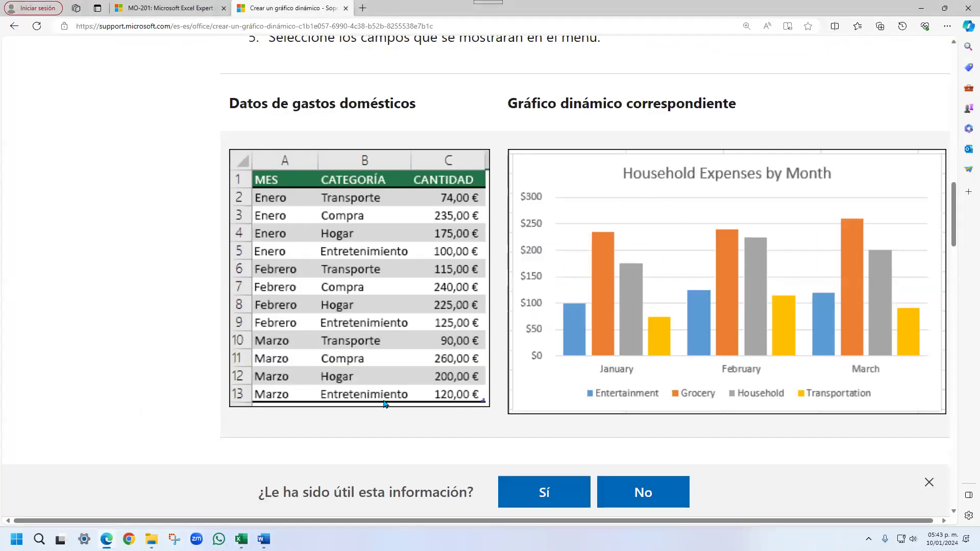
click(241, 539)
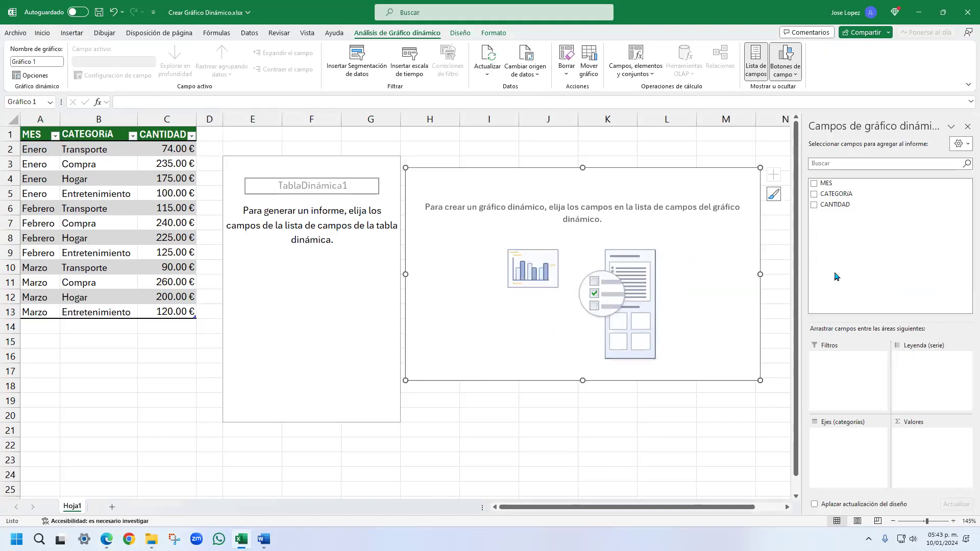
drag(832, 183, 843, 443)
mouse_move(840, 204)
mouse_down()
mouse_move(875, 277)
mouse_move(922, 452)
mouse_up()
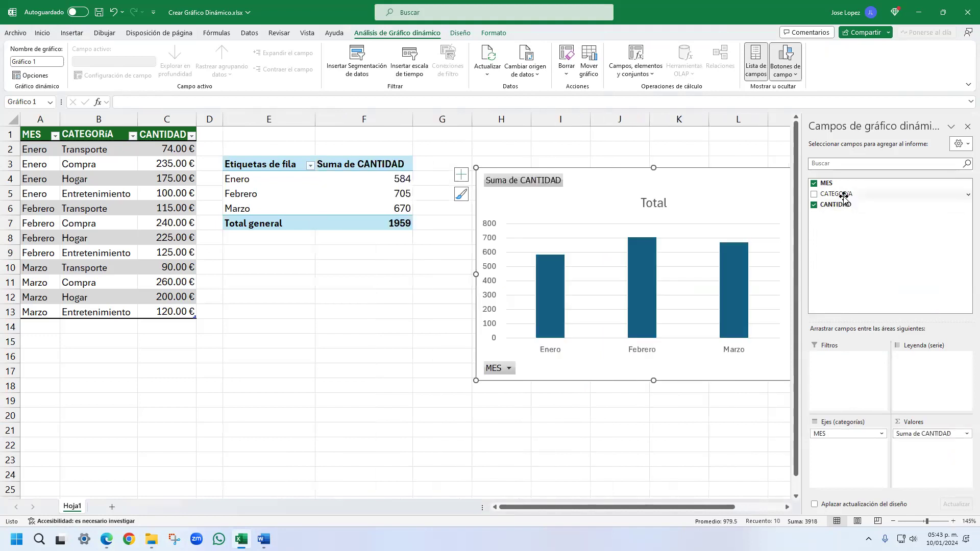
drag(842, 194, 912, 375)
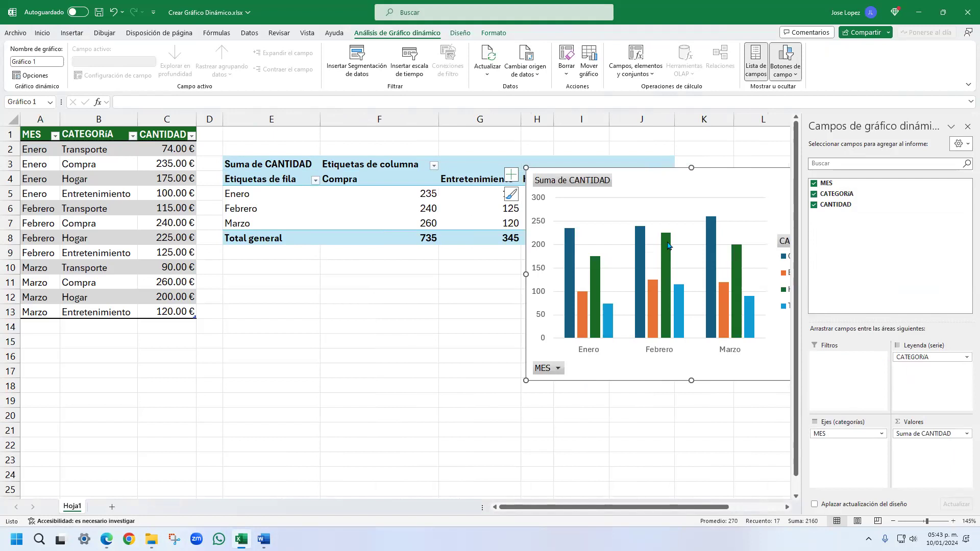
drag(691, 180, 387, 270)
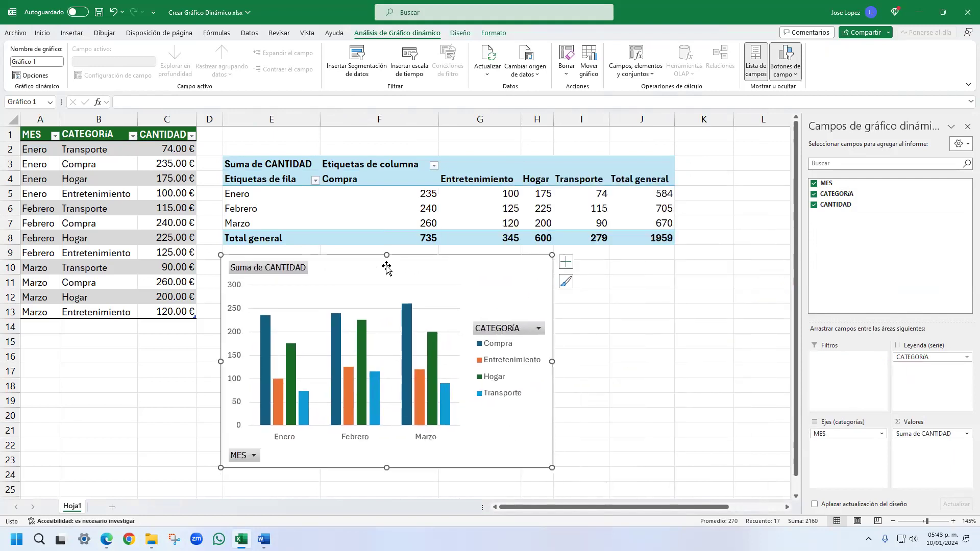
- Place the PivotChart's legend below the plot area using the Inferior position
click(567, 265)
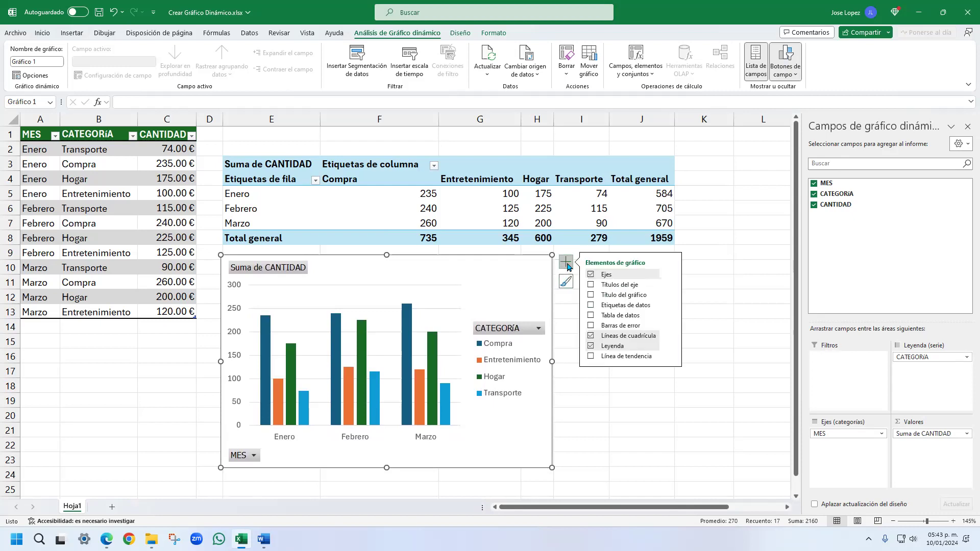
click(672, 348)
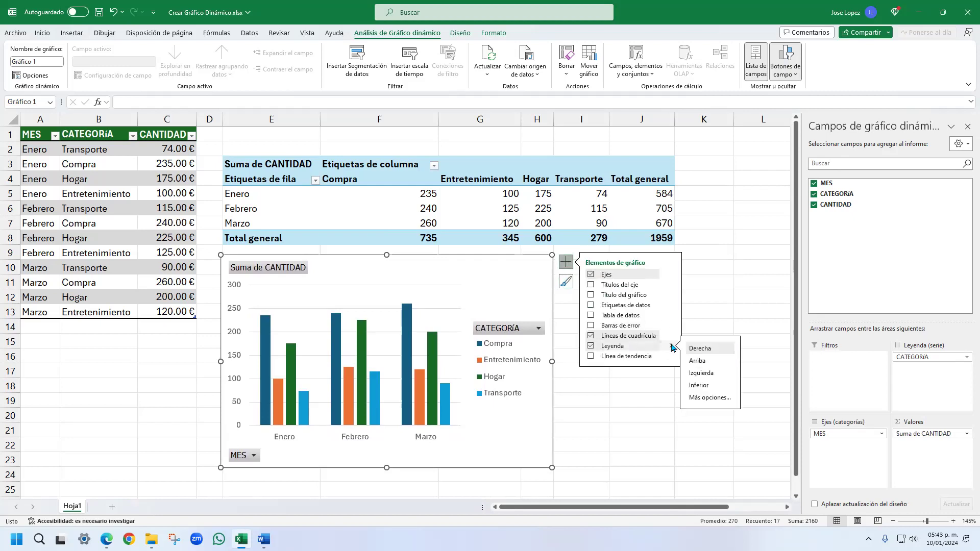
click(710, 386)
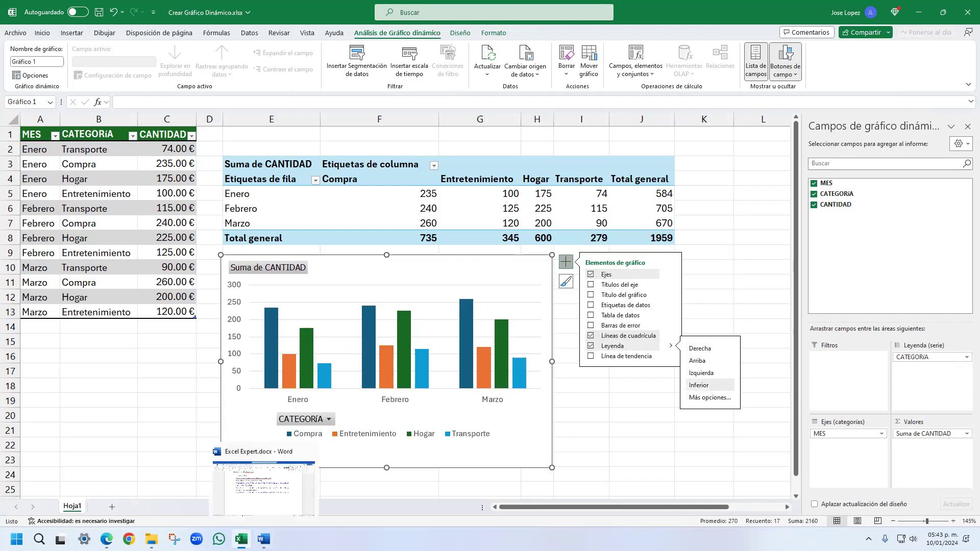
- Compare with the article's example chart, then reorder the PivotTable's category columns so Entretenimiento comes before Compra
click(107, 540)
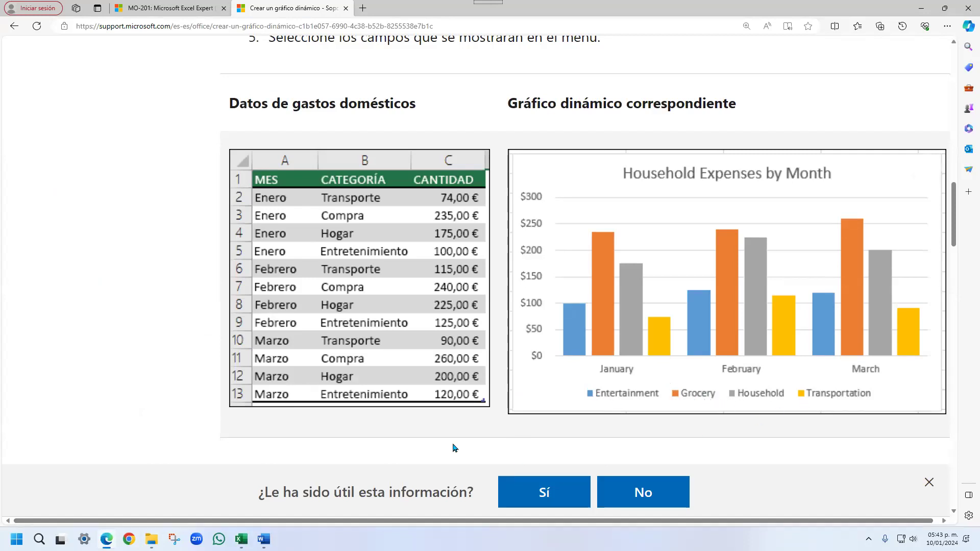
click(242, 540)
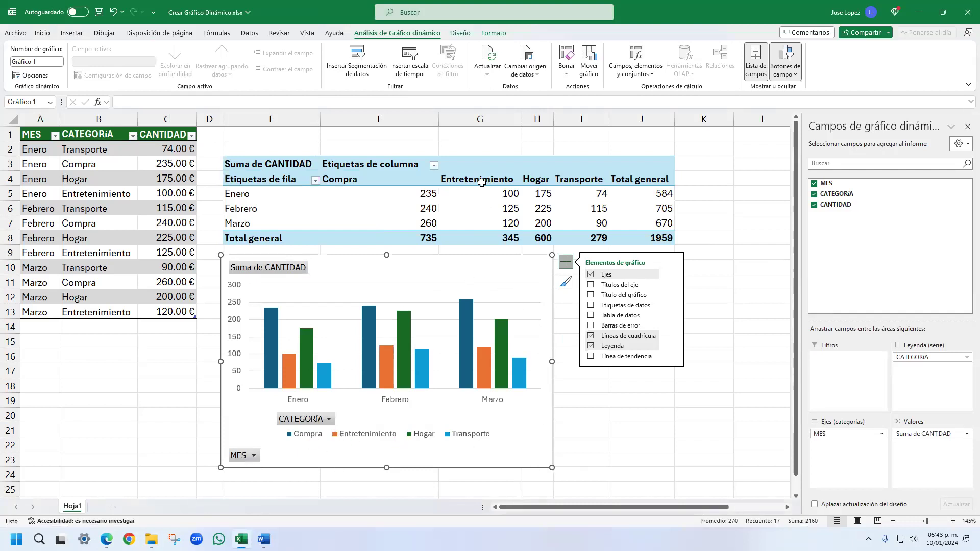
drag(482, 179, 488, 197)
drag(492, 226, 493, 238)
drag(493, 178, 323, 189)
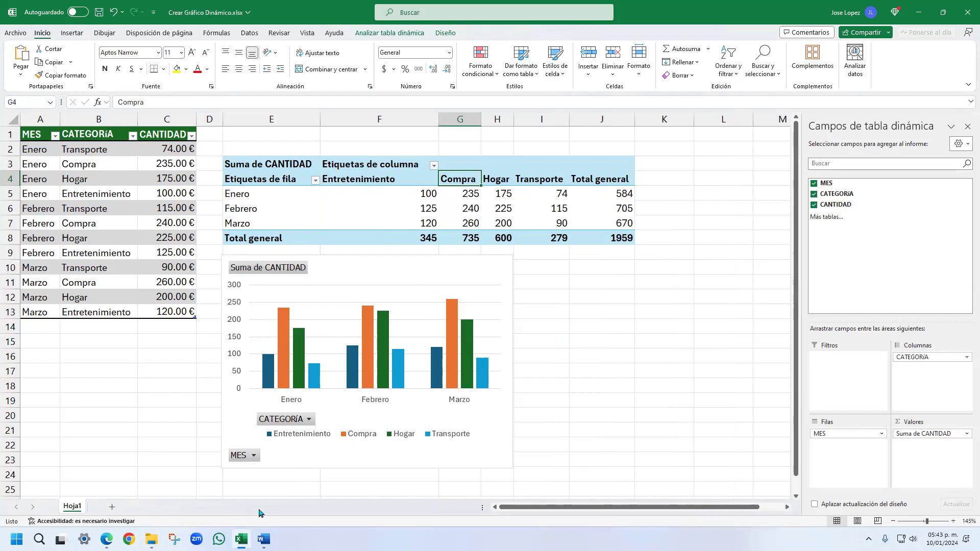
- Following the article's example, give the PivotChart the title "Gastos domésticos por mes" and shift the chart slightly away from the PivotTable
key(alt+Tab)
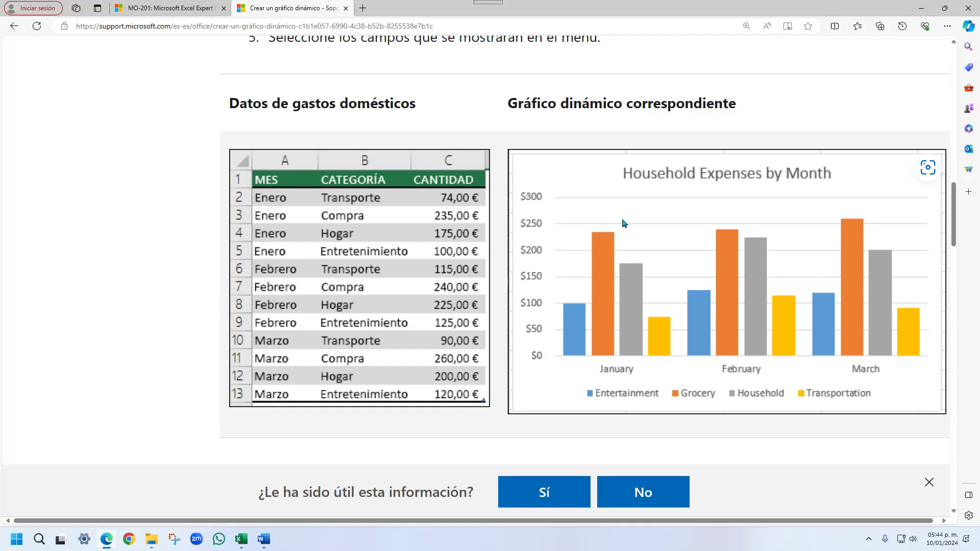
click(241, 539)
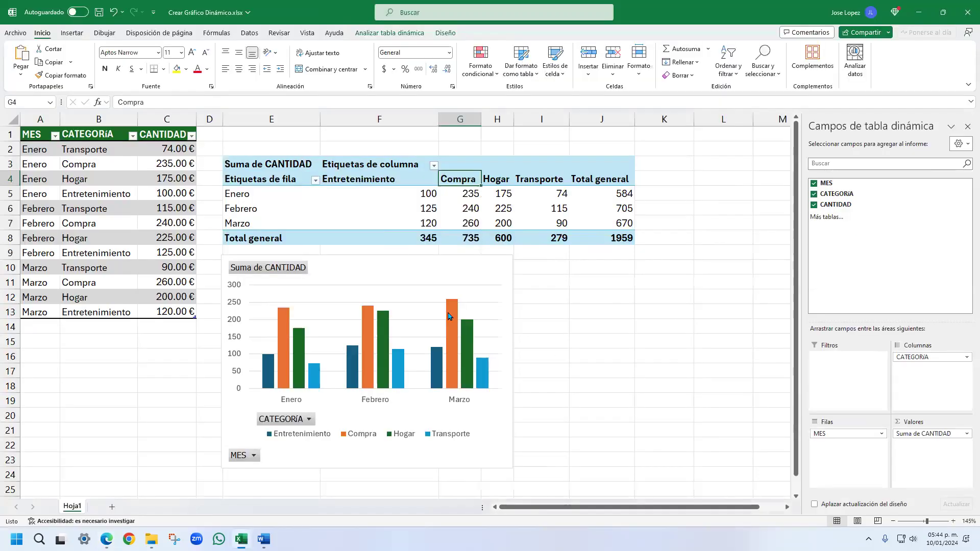
click(451, 266)
click(527, 263)
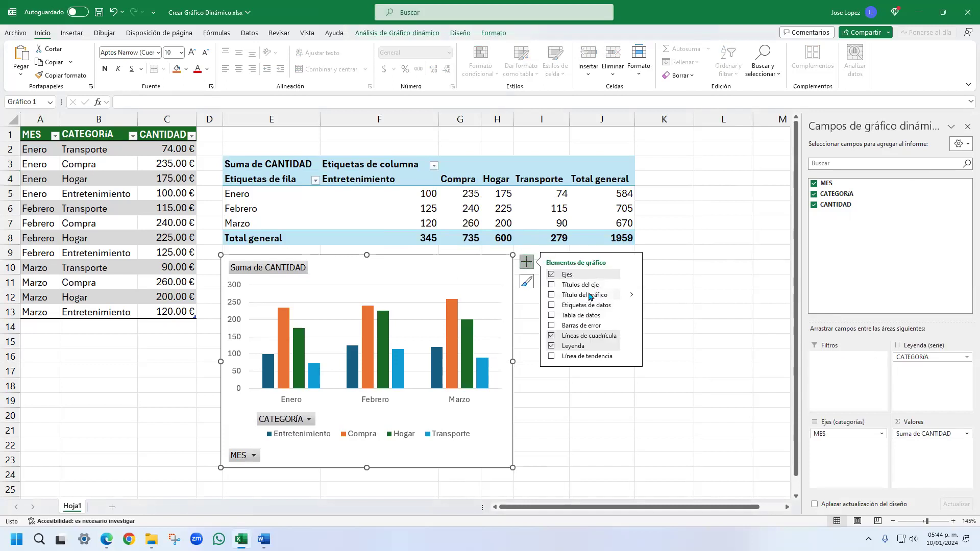
click(552, 295)
click(376, 290)
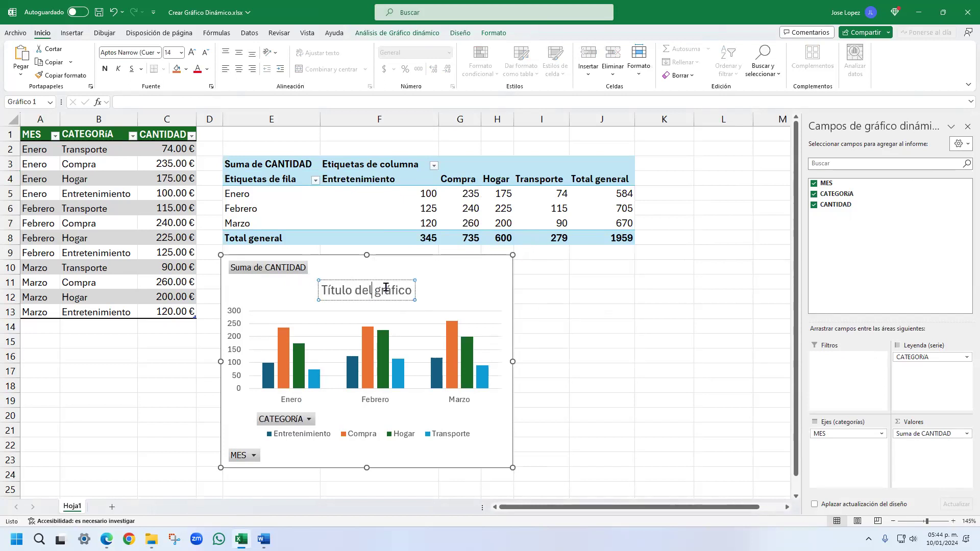
triple_click(386, 289)
text(G)
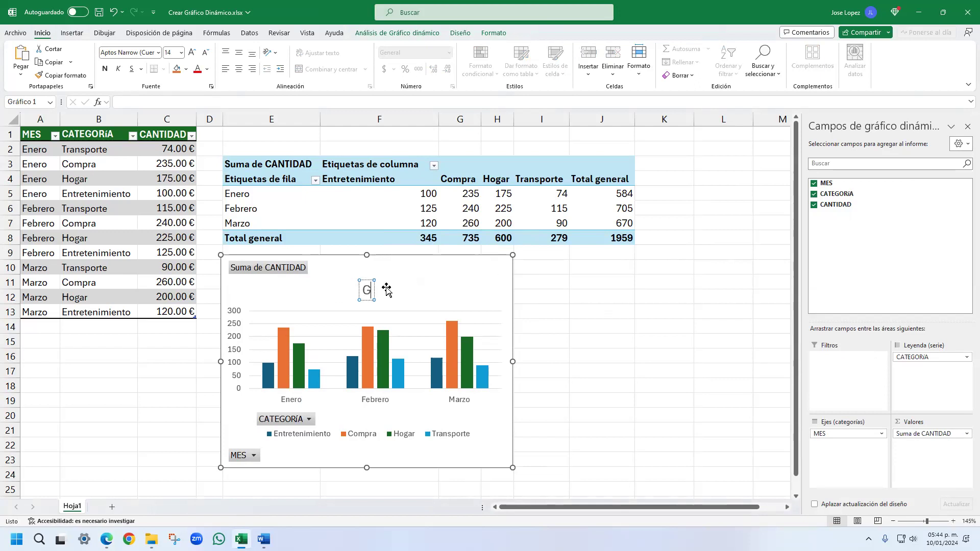
text(astos dom)
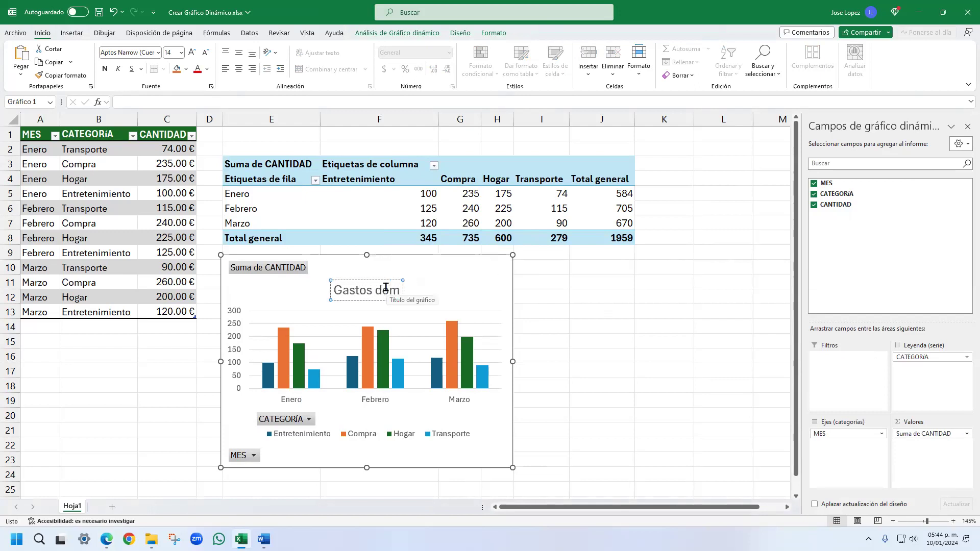
text(ésticos por mes)
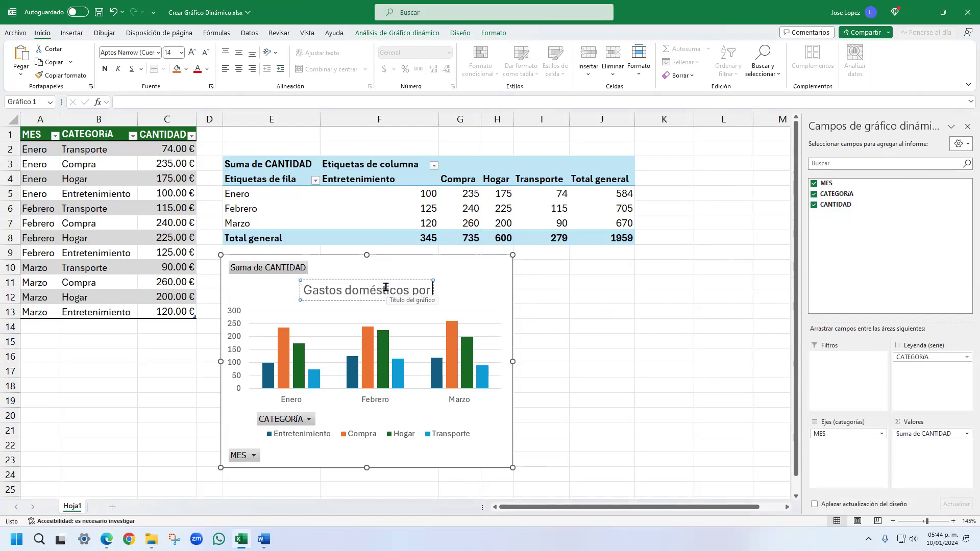
click(476, 270)
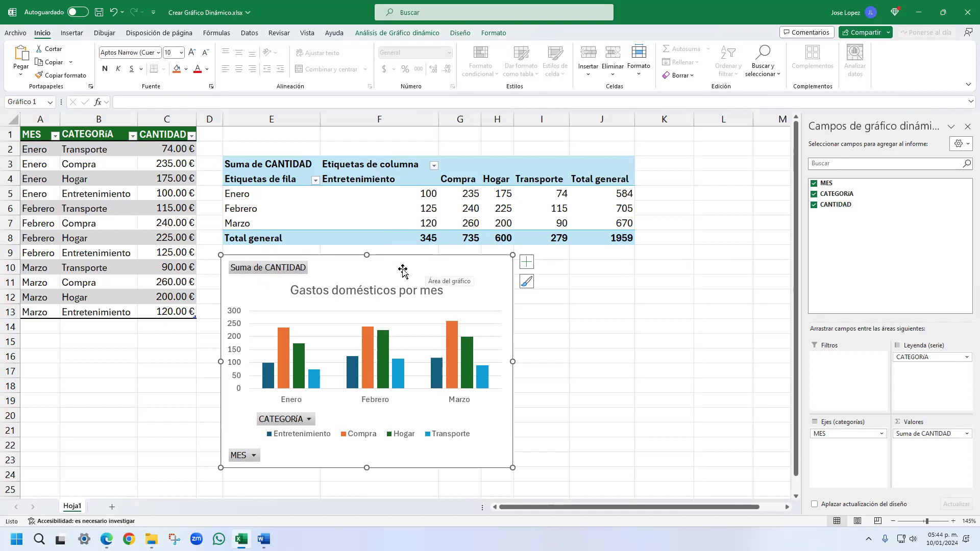
drag(402, 262, 412, 271)
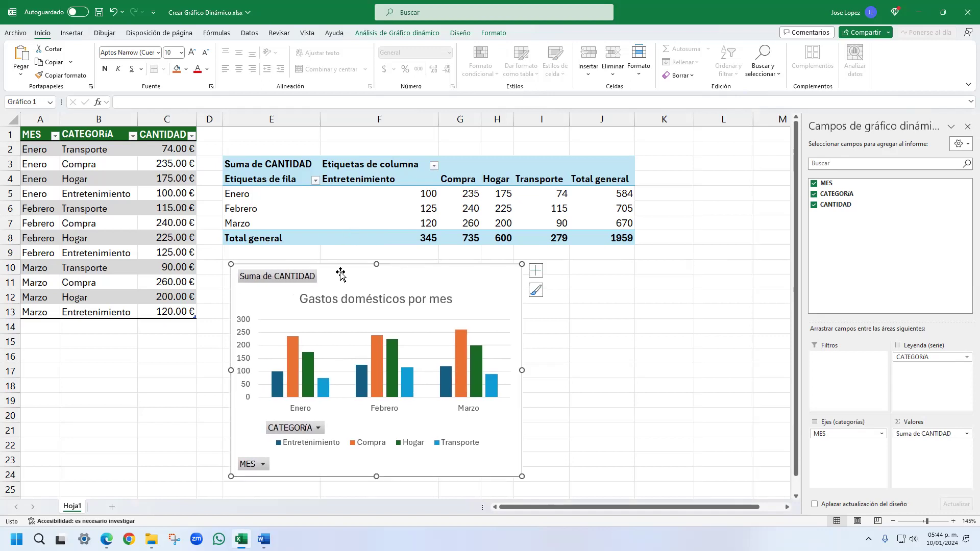
- Select the whole PivotTable and the source data A1:C13 to review what the chart is based on
click(280, 156)
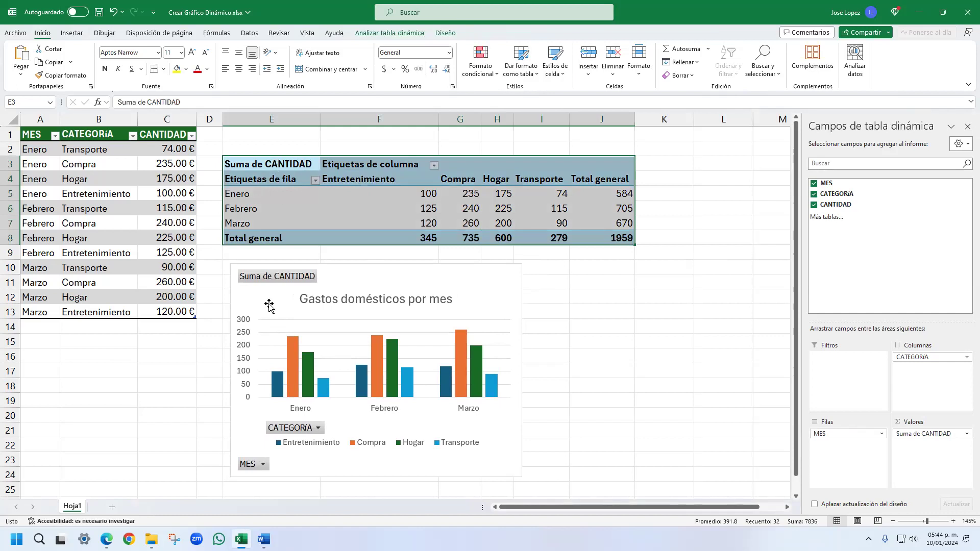
drag(39, 133, 176, 312)
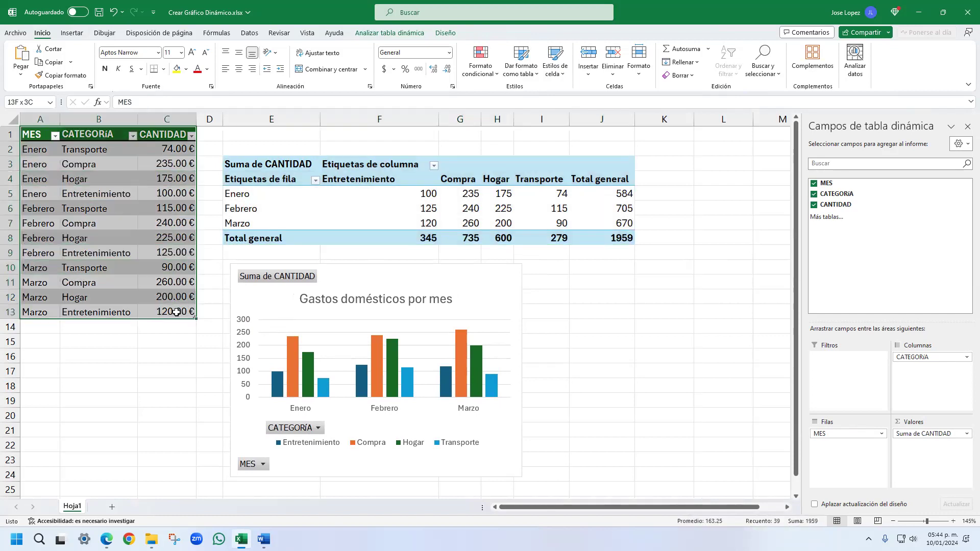
click(125, 210)
- Insert a PivotTable from Tabla1 on a new worksheet
click(36, 159)
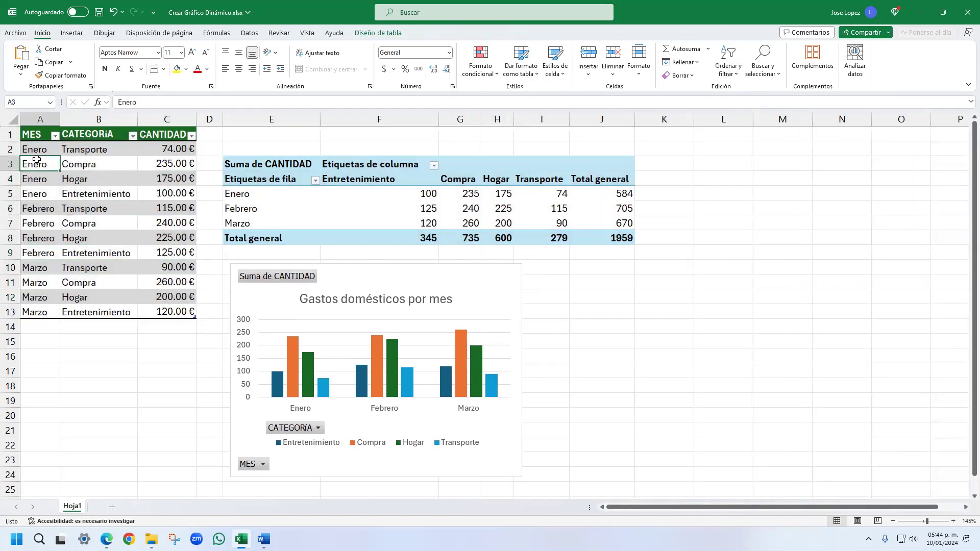
click(72, 32)
click(26, 54)
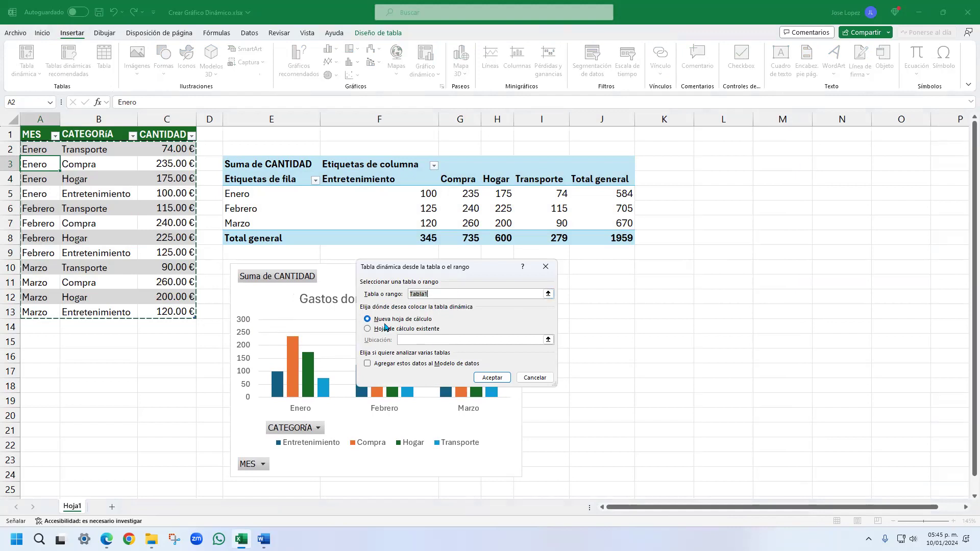
click(491, 378)
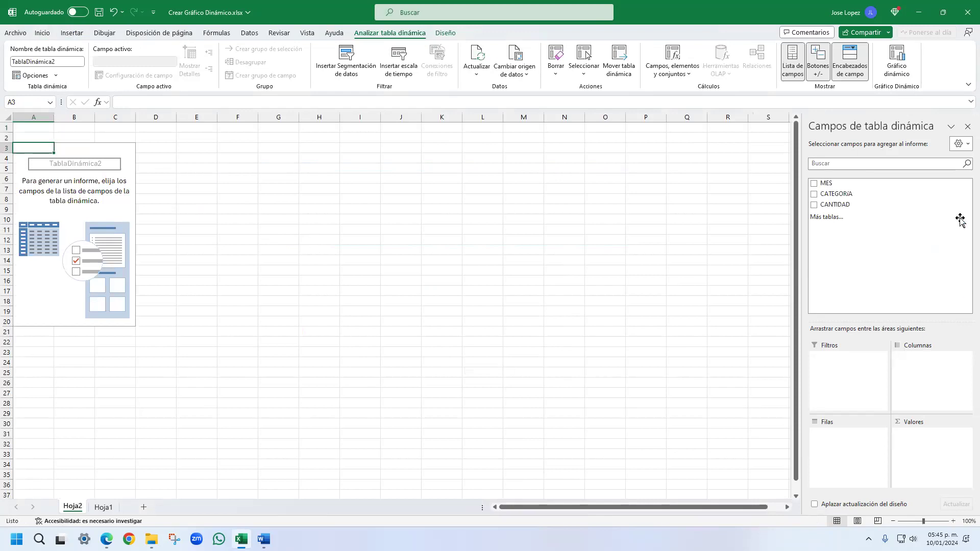
- Assign MES to the new PivotTable's rows, CATEGORIA to its columns and CANTIDAD to its values
click(823, 185)
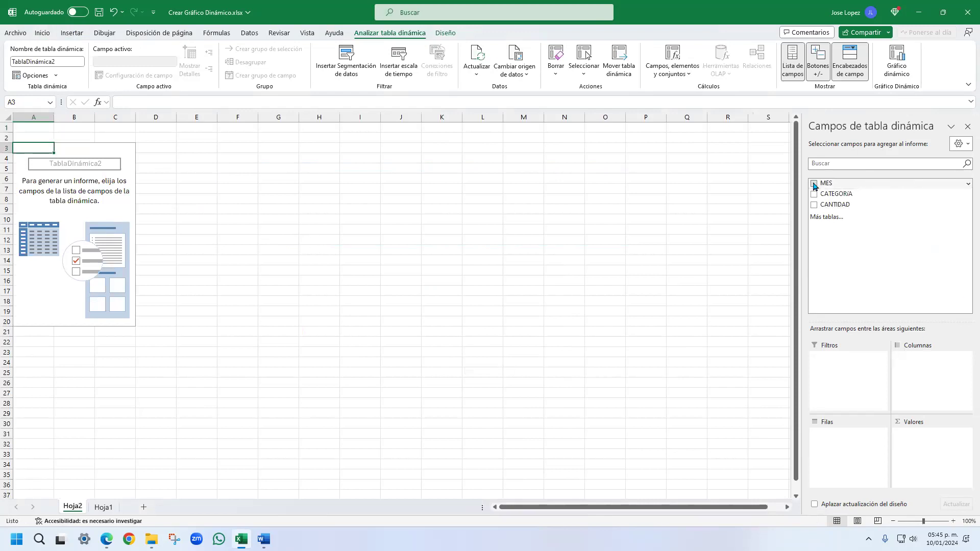
drag(833, 194, 910, 358)
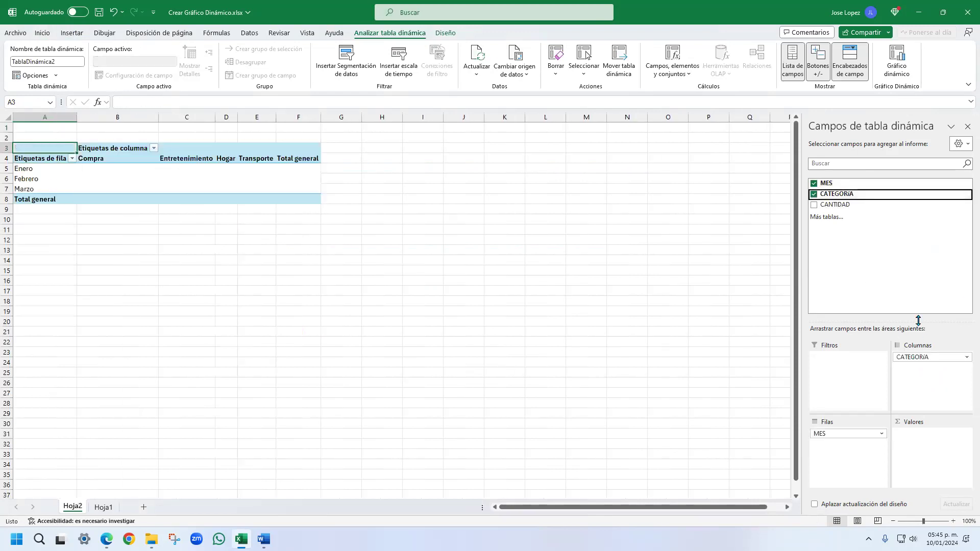
drag(833, 205, 930, 443)
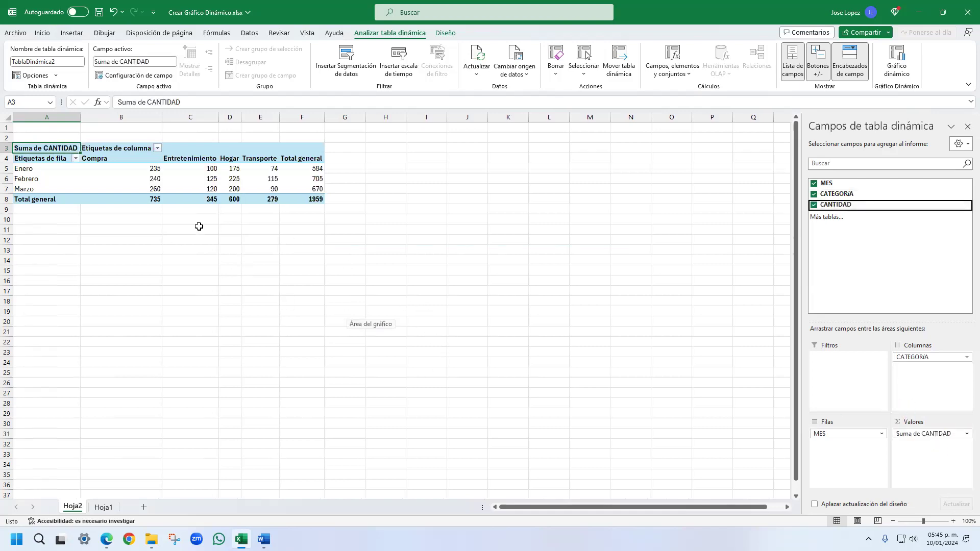
- From a PivotTable cell, open the ribbon customization options in an enlarged window and list all ribbon tabs (Todas las pestañas)
click(108, 175)
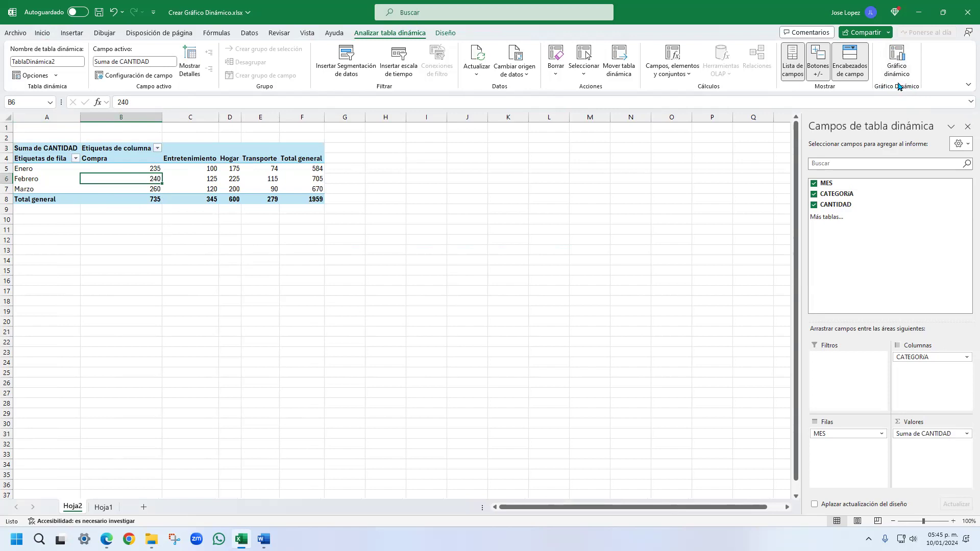
right_click(372, 36)
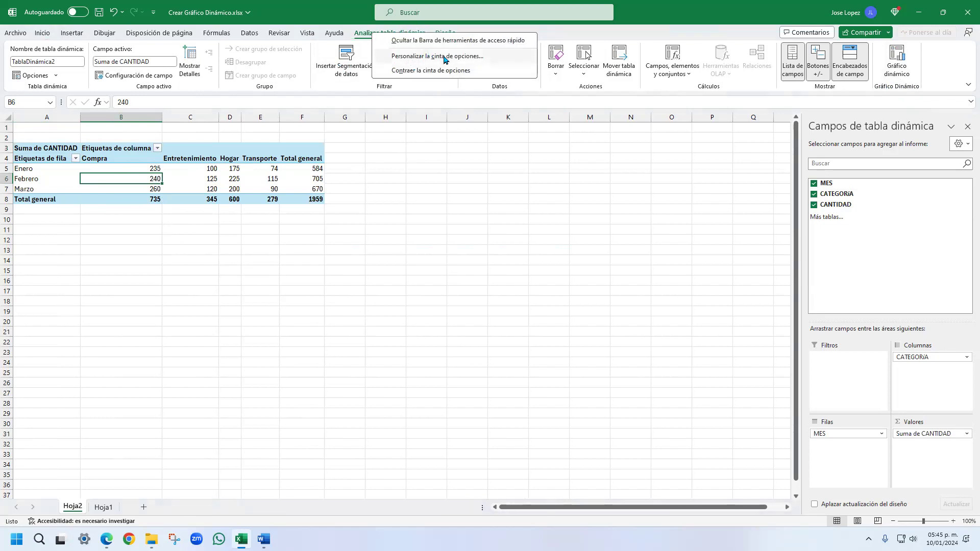
click(417, 58)
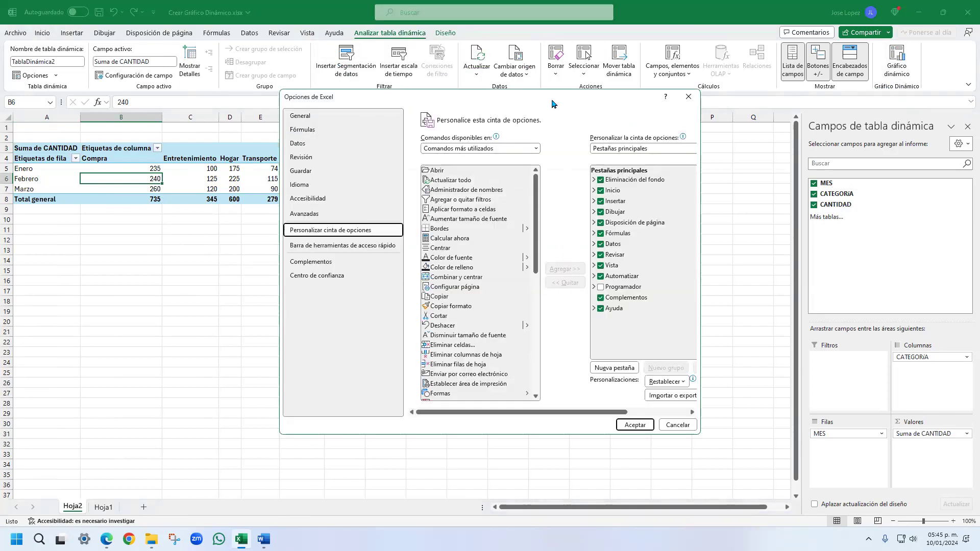
drag(552, 104, 460, 138)
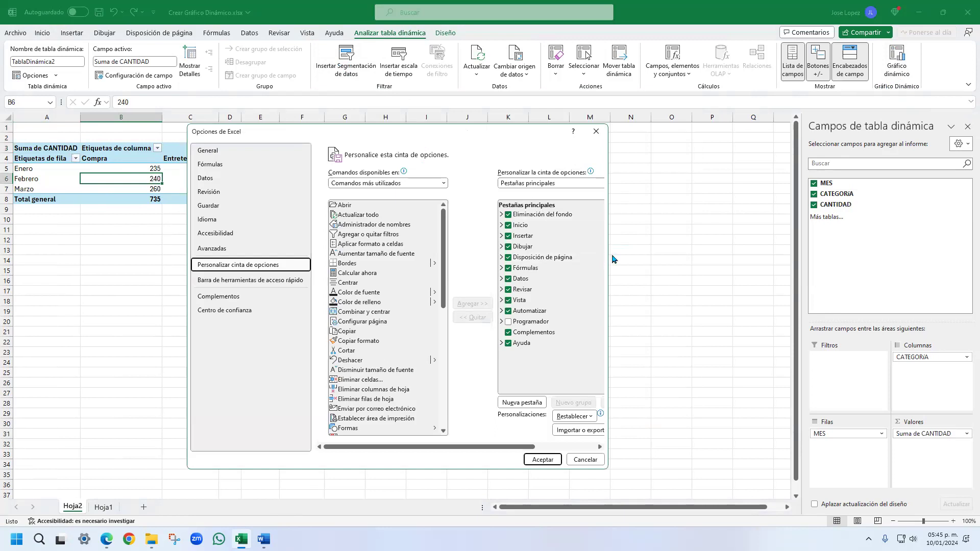
drag(609, 258, 730, 257)
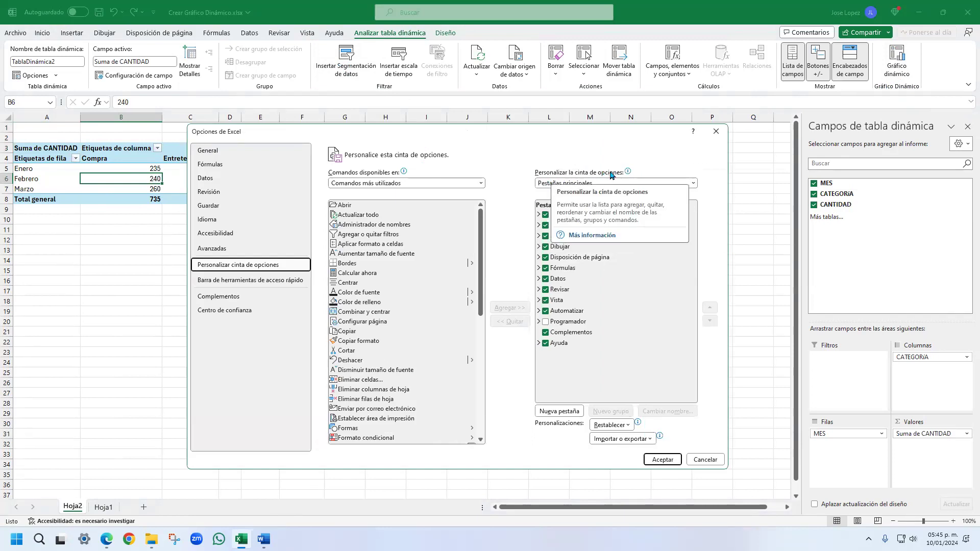
click(693, 184)
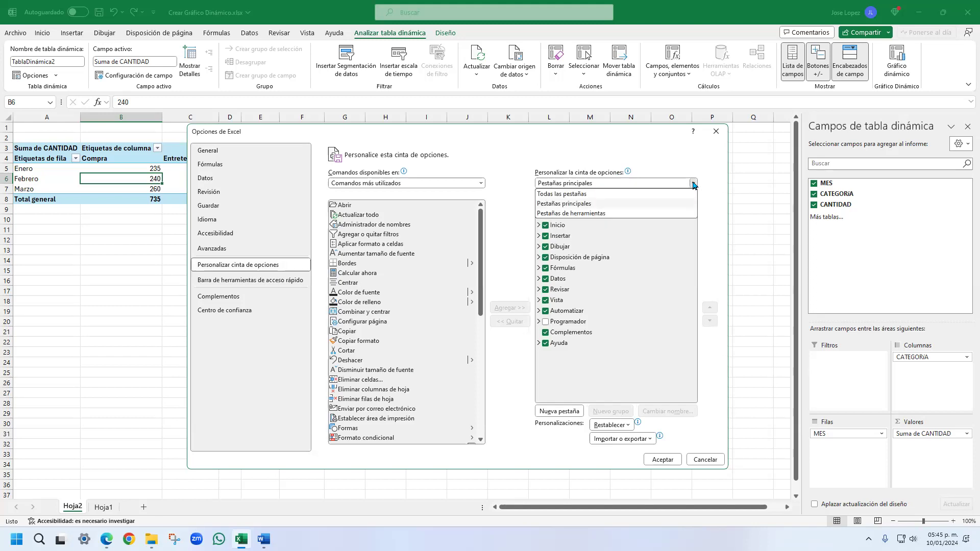
click(585, 195)
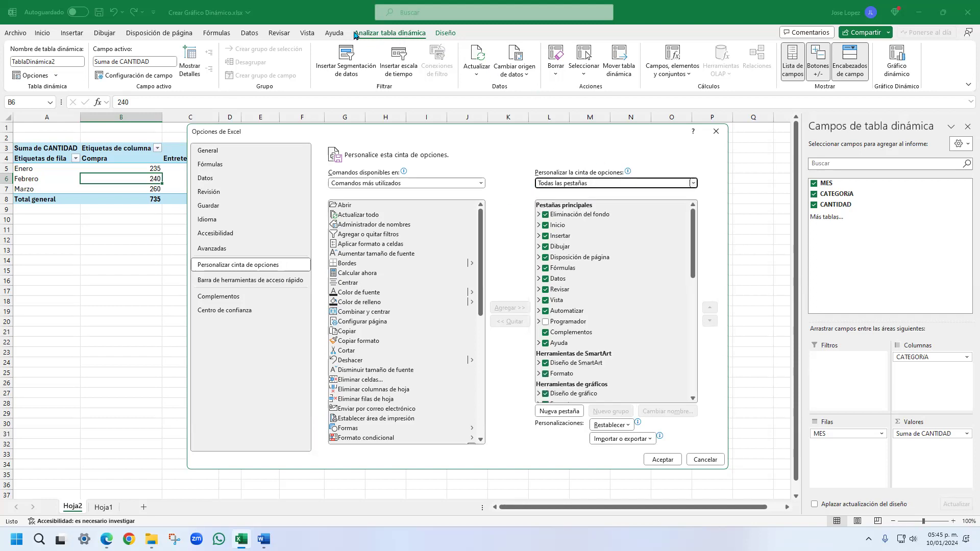
- Look through all ribbon tabs for the PivotTable tools and expand the groups of Analizar tabla dinámica
mouse_move(695, 263)
mouse_down()
mouse_move(700, 383)
mouse_move(694, 257)
mouse_up()
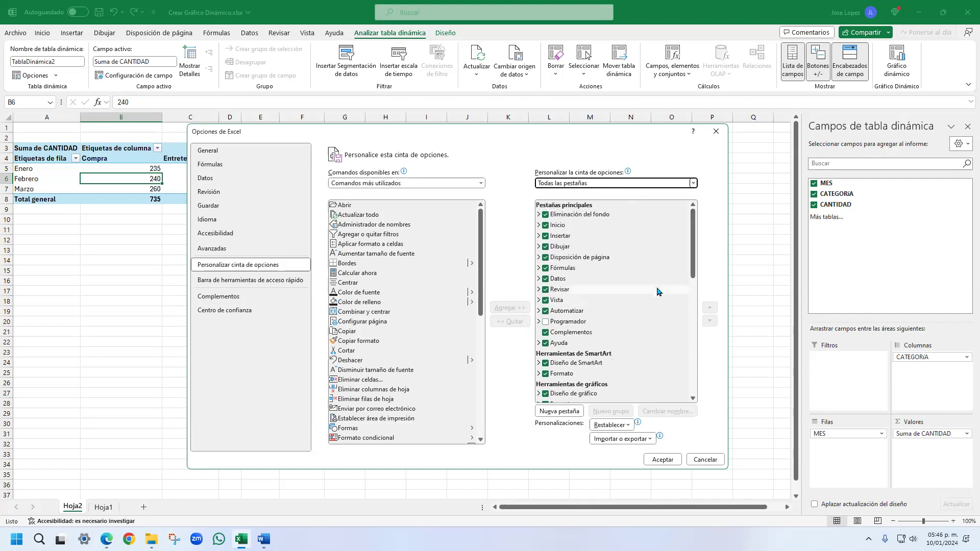
scroll(657, 292, down, 3)
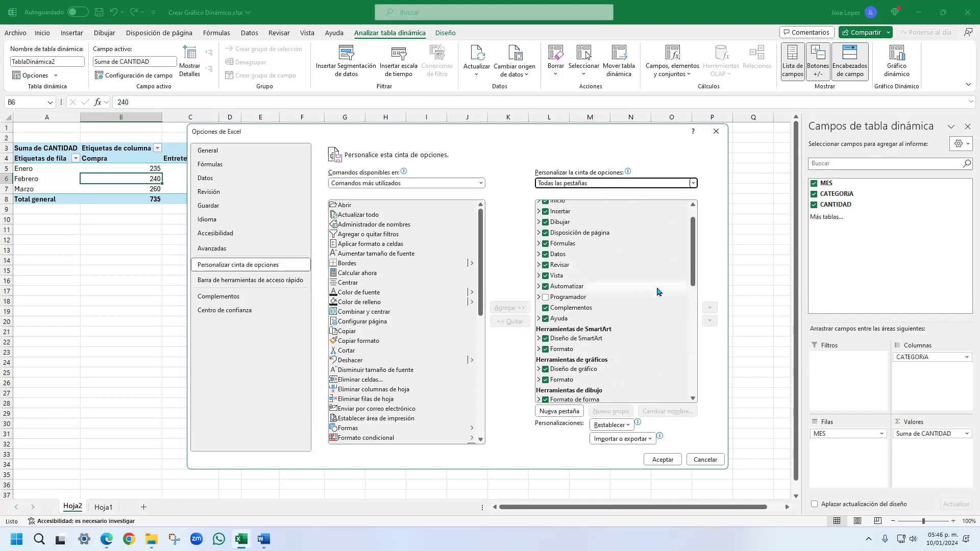
scroll(657, 292, down, 4)
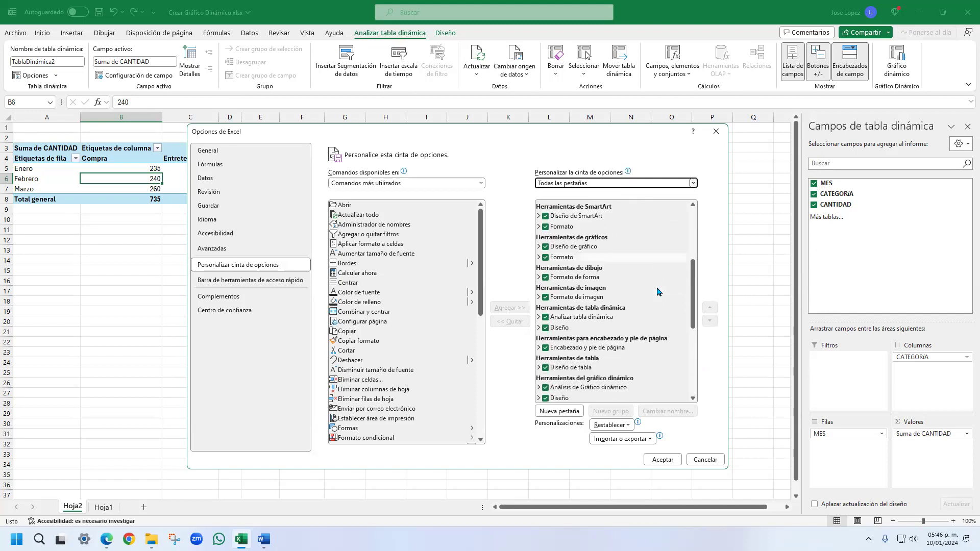
scroll(658, 293, down, 4)
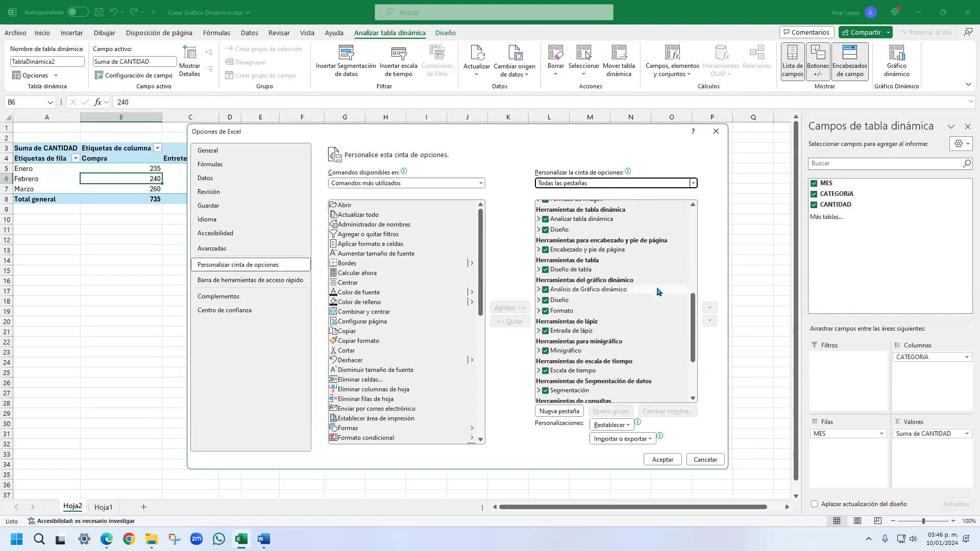
scroll(658, 292, down, 1)
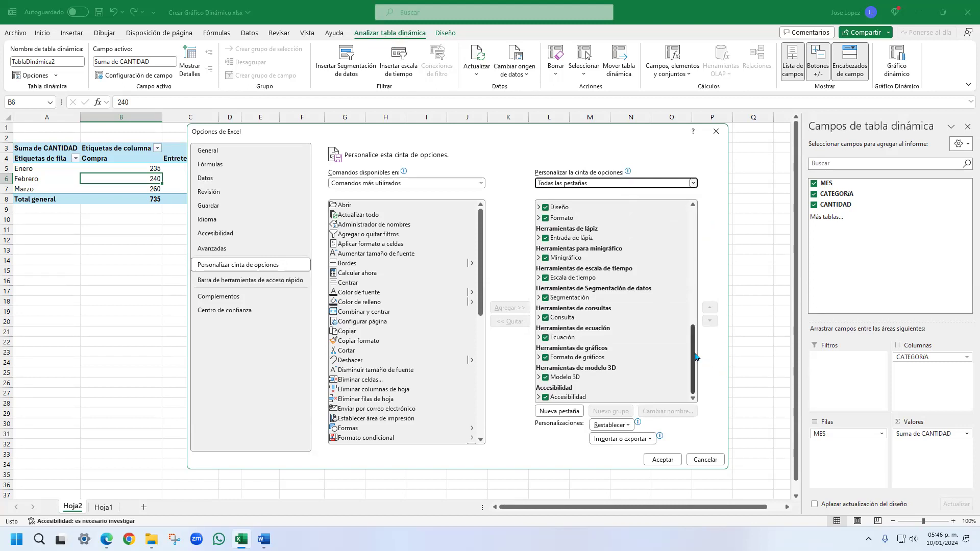
drag(691, 354, 684, 225)
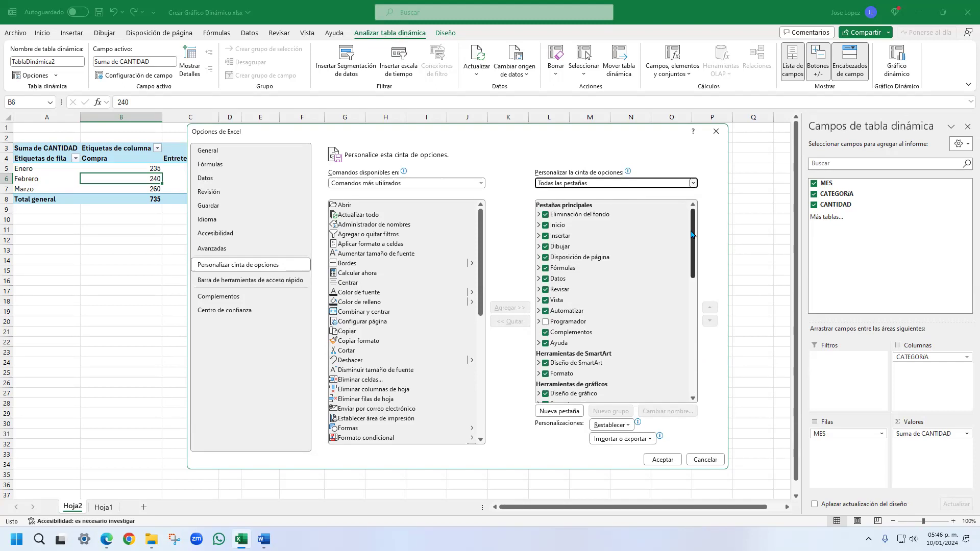
drag(693, 238, 691, 289)
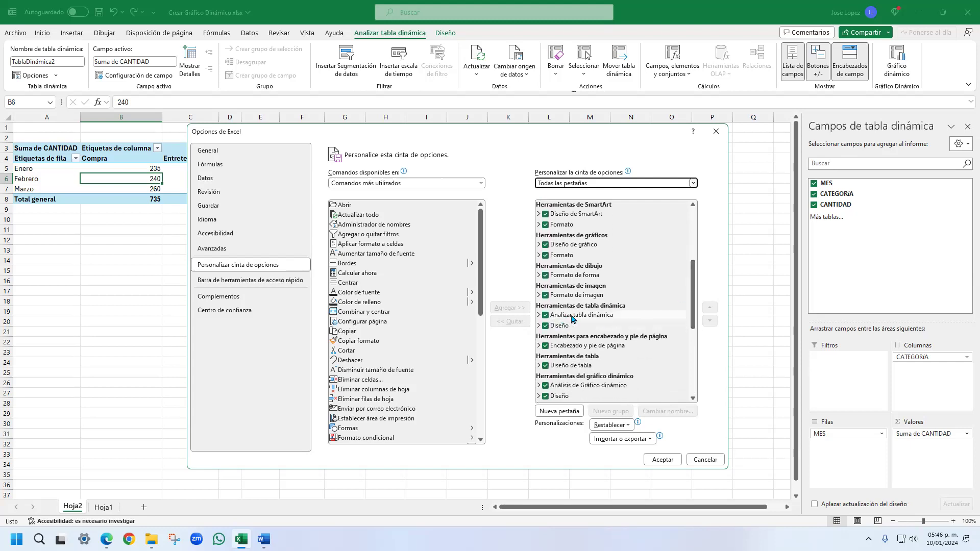
click(539, 315)
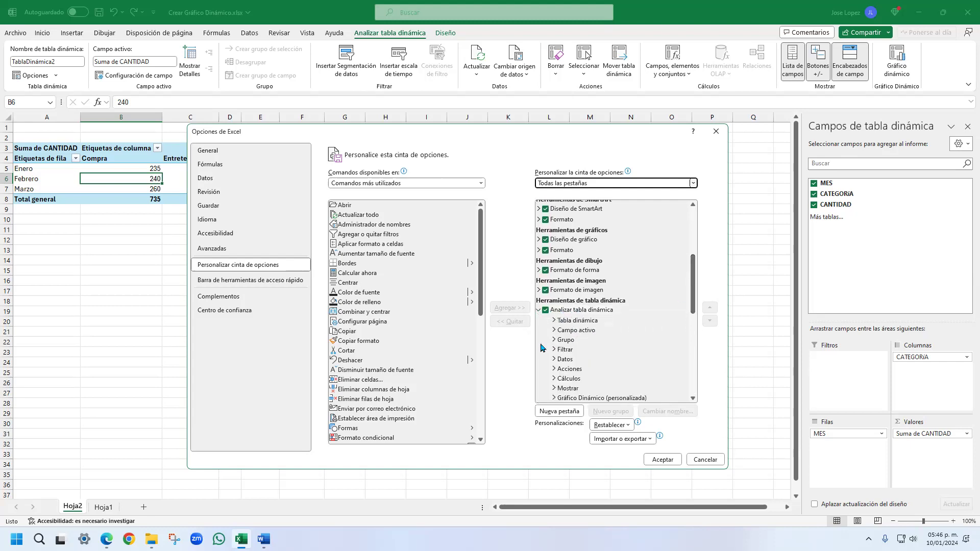
scroll(613, 306, down, 3)
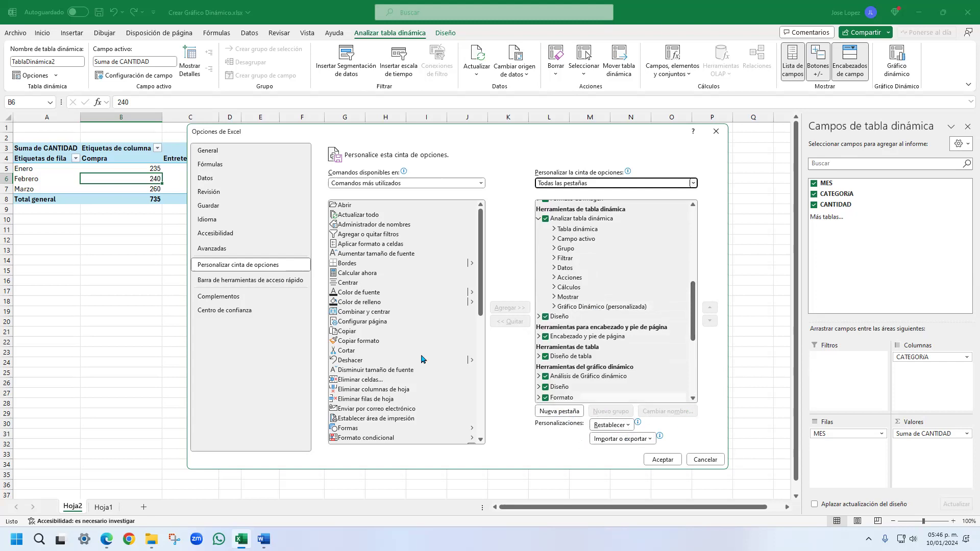
- Show all available commands (Todos los comandos) and find the Gráfico dinámico command
click(480, 184)
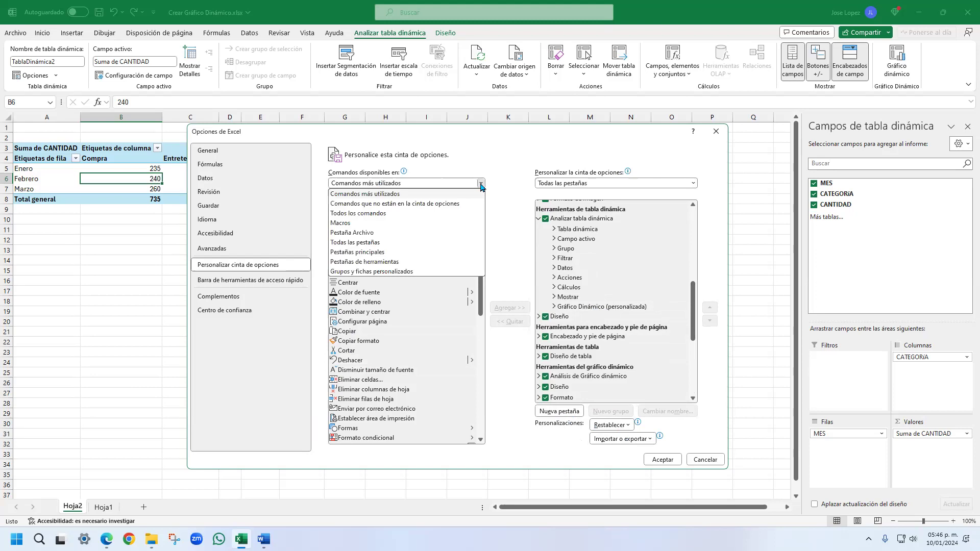
click(369, 215)
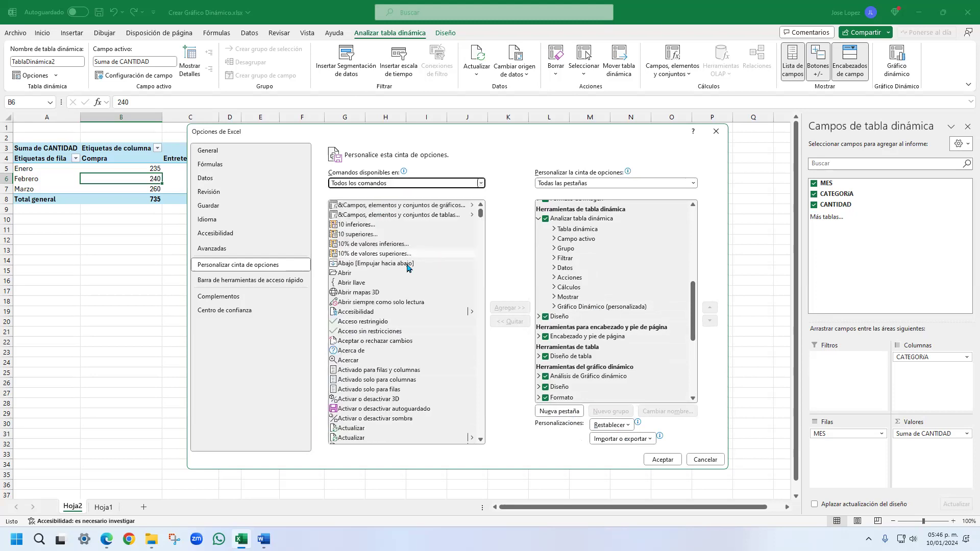
click(356, 280)
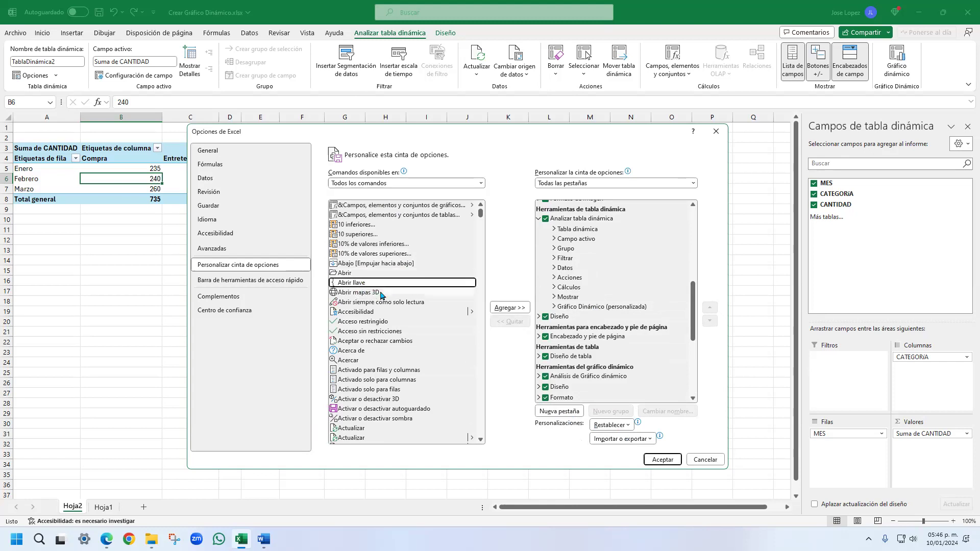
scroll(383, 295, down, 15)
scroll(392, 337, down, 6)
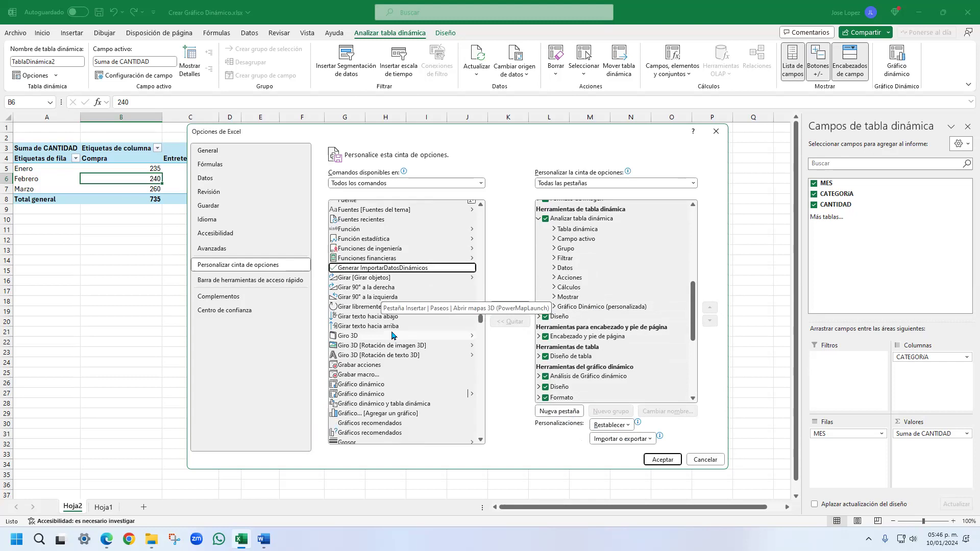
click(387, 383)
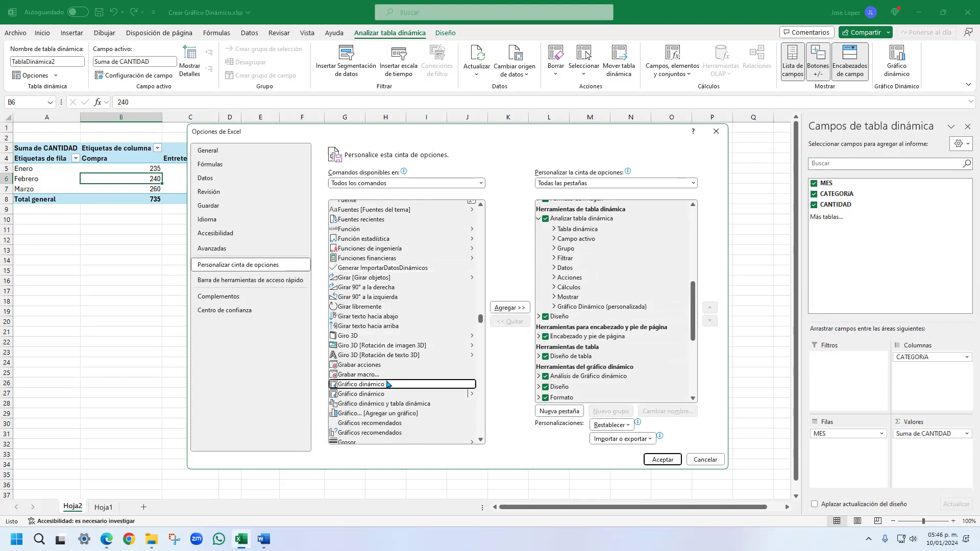
- Examine the custom Gráfico Dinámico group under Analizar tabla dinámica and its matching commands, closing the options without saving
click(602, 220)
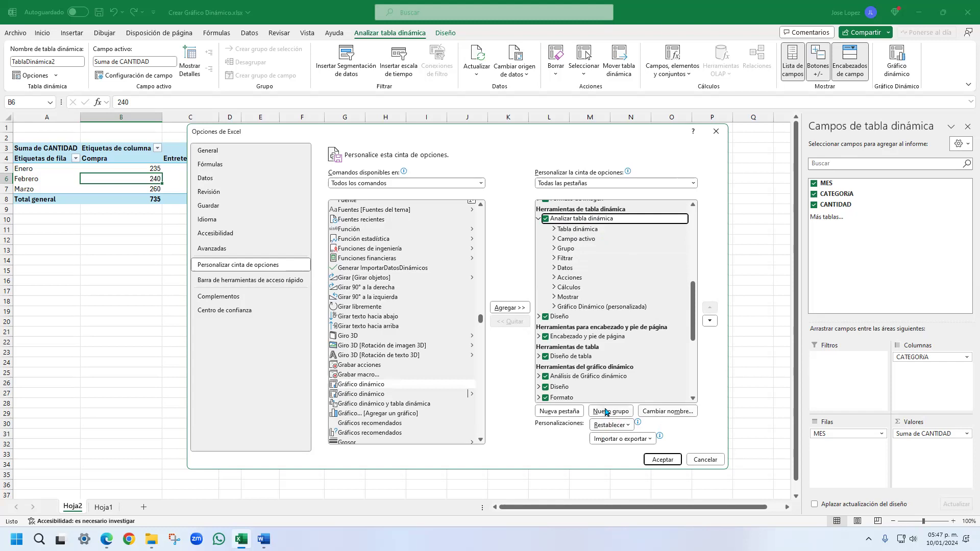
click(582, 307)
click(554, 307)
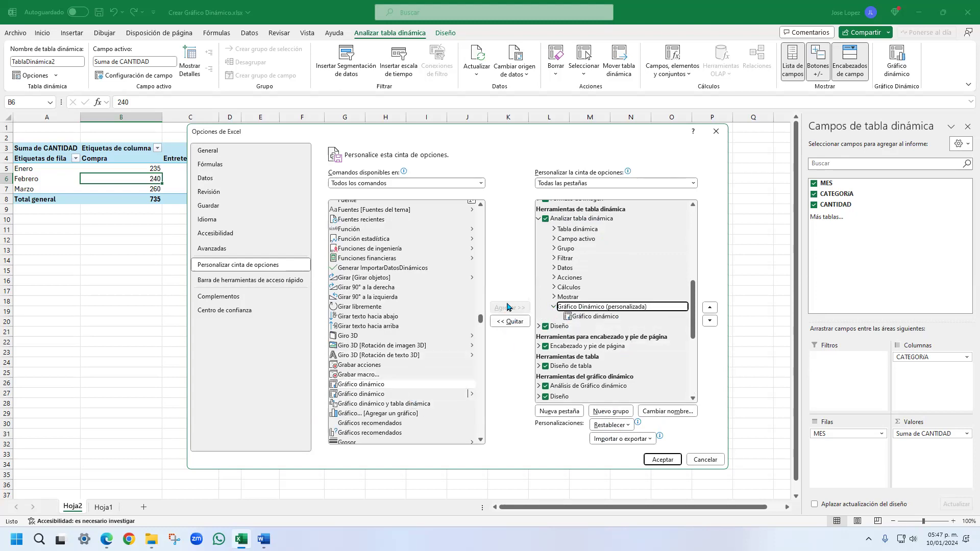
click(450, 384)
click(450, 394)
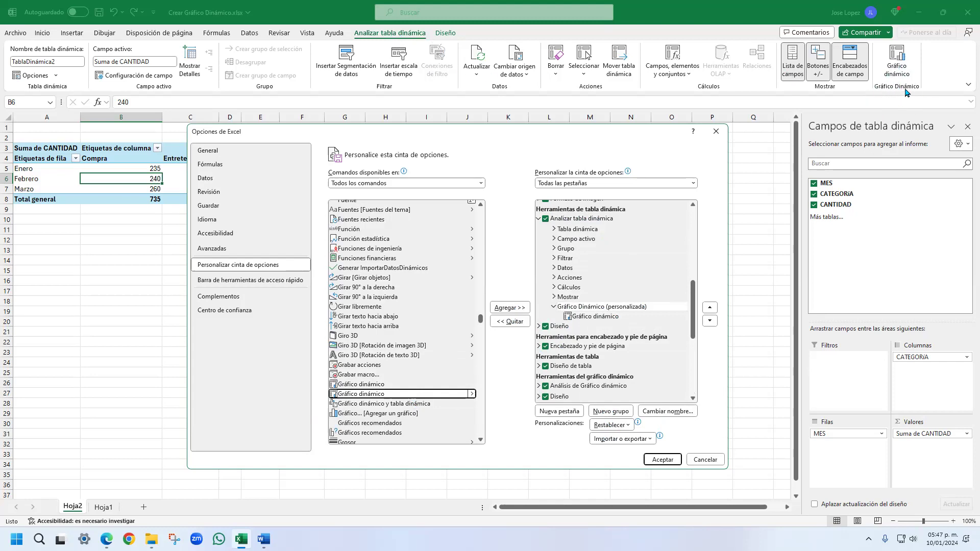
click(709, 461)
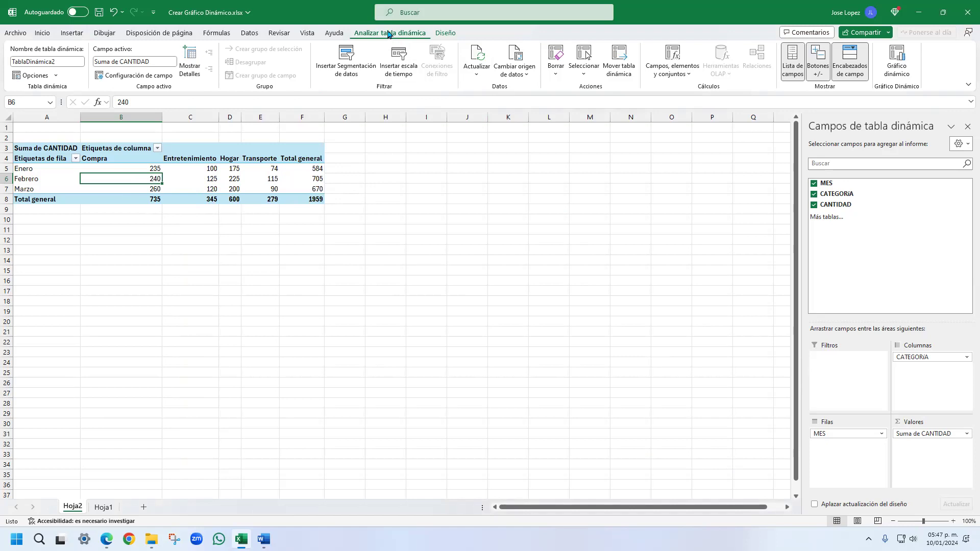
- Insert a clustered column (Columnas agrupadas) PivotChart from the existing PivotTable and place it below the table
click(896, 71)
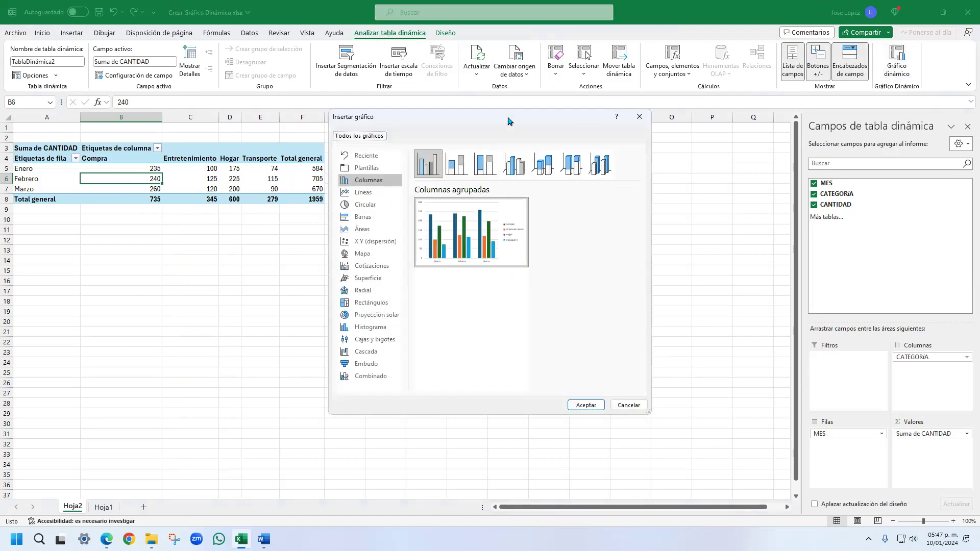
drag(516, 119, 583, 138)
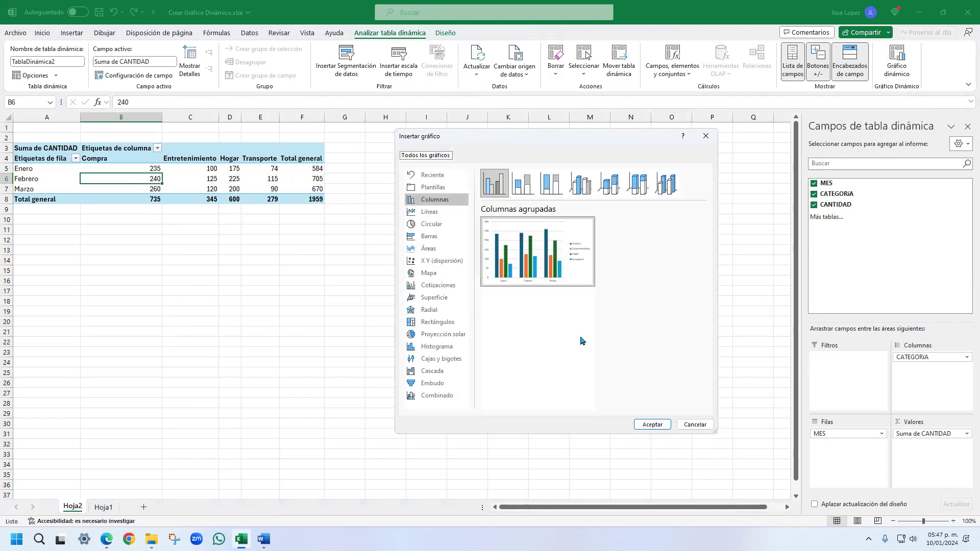
click(653, 425)
drag(483, 251, 502, 249)
- Add a chart title to the PivotChart reading "Gastpos domesticos por mes"
click(557, 243)
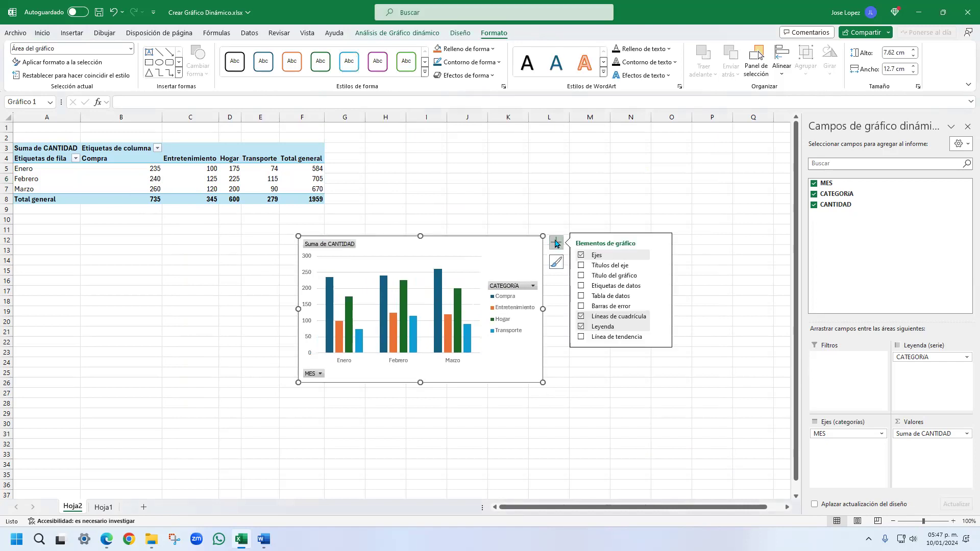
click(581, 276)
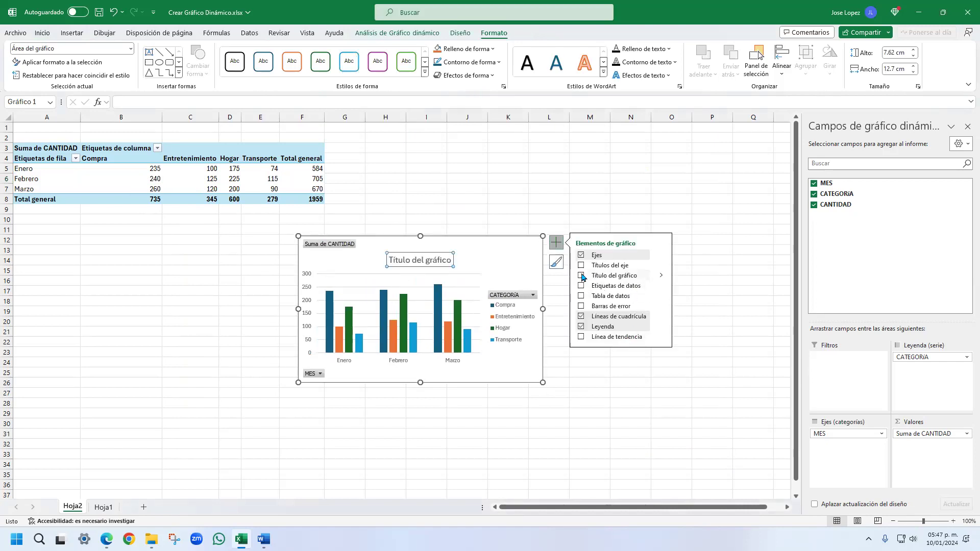
triple_click(437, 262)
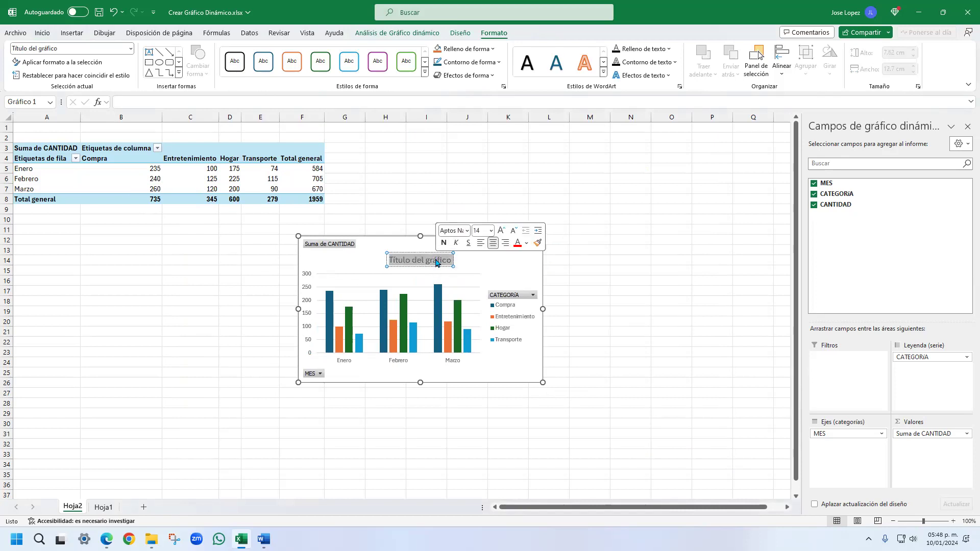
text(Gastpos dompestico)
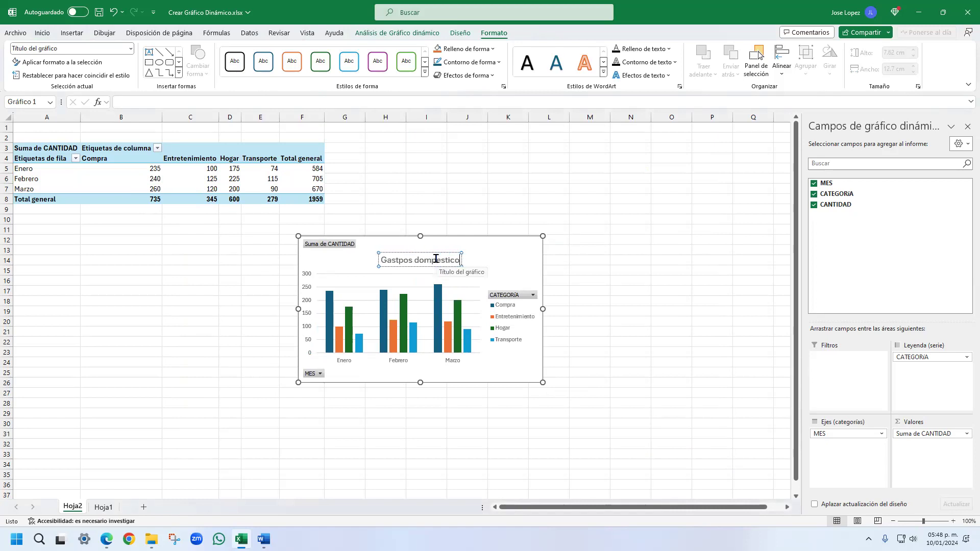
key(BackSpace)
key(BackSpace)
key(BackSpace)
key(BackSpace)
key(BackSpace)
key(BackSpace)
key(BackSpace)
text(esticos por mes)
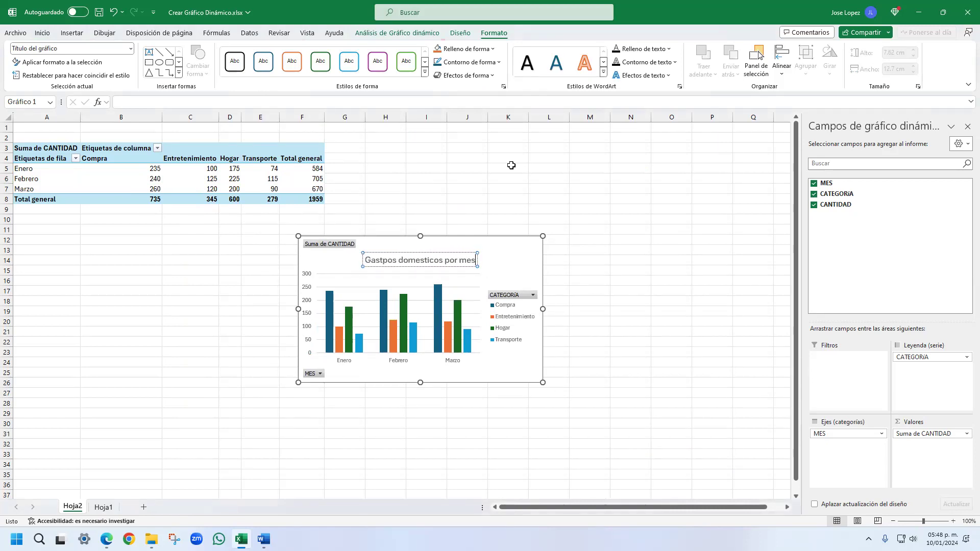
click(516, 252)
- Place the PivotChart's legend below the plot using the Inferior position
click(556, 244)
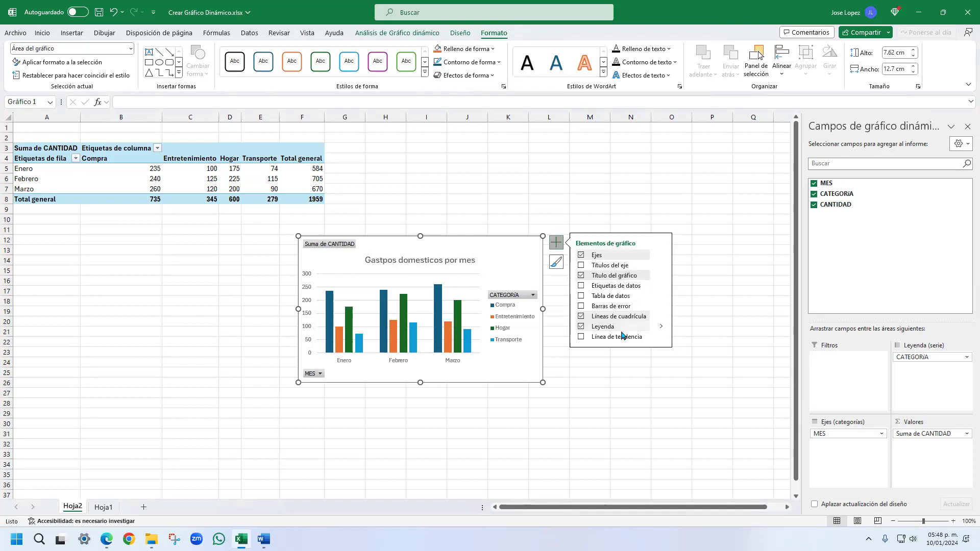
click(661, 325)
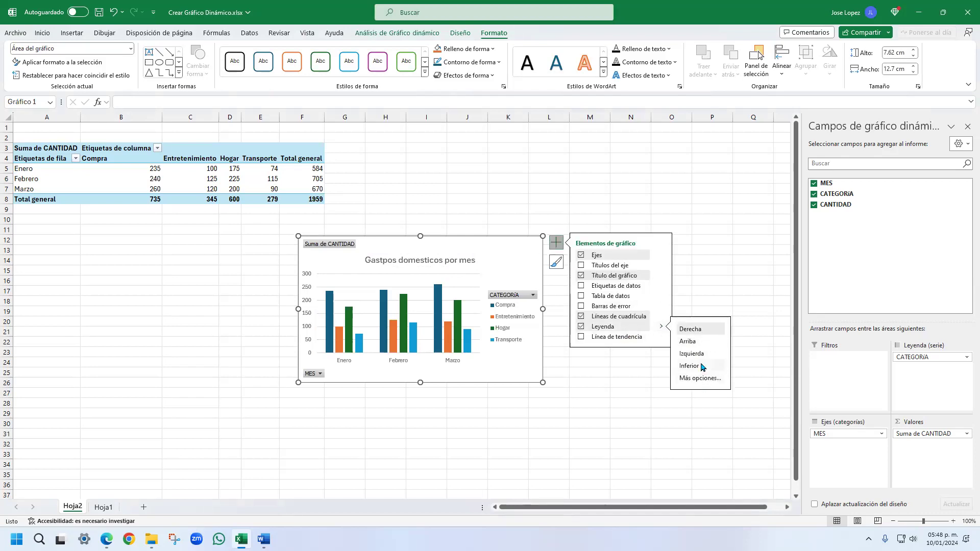
click(689, 365)
- Shift the PivotChart under the PivotTable and enlarge it to about 10.5 cm high by 19.4 cm wide
drag(499, 254, 352, 251)
drag(392, 377, 525, 435)
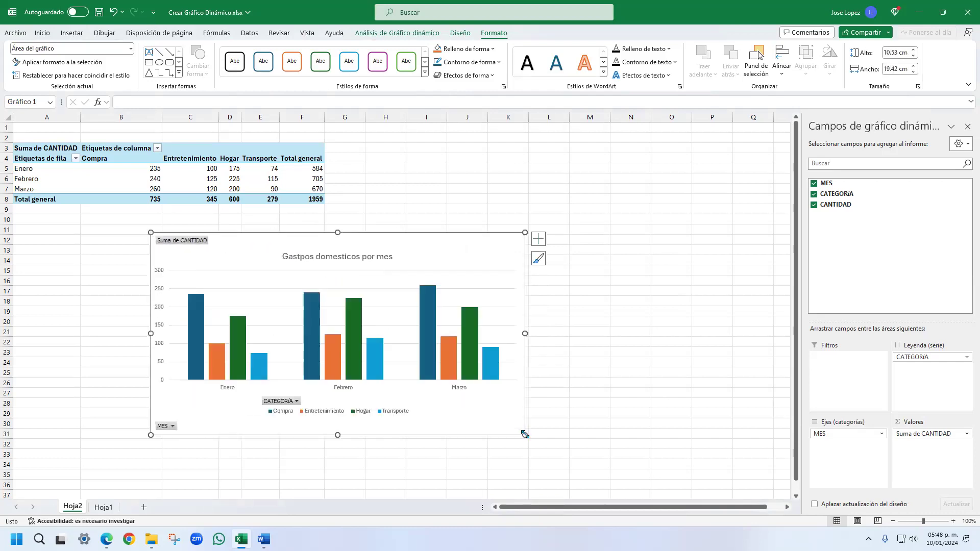